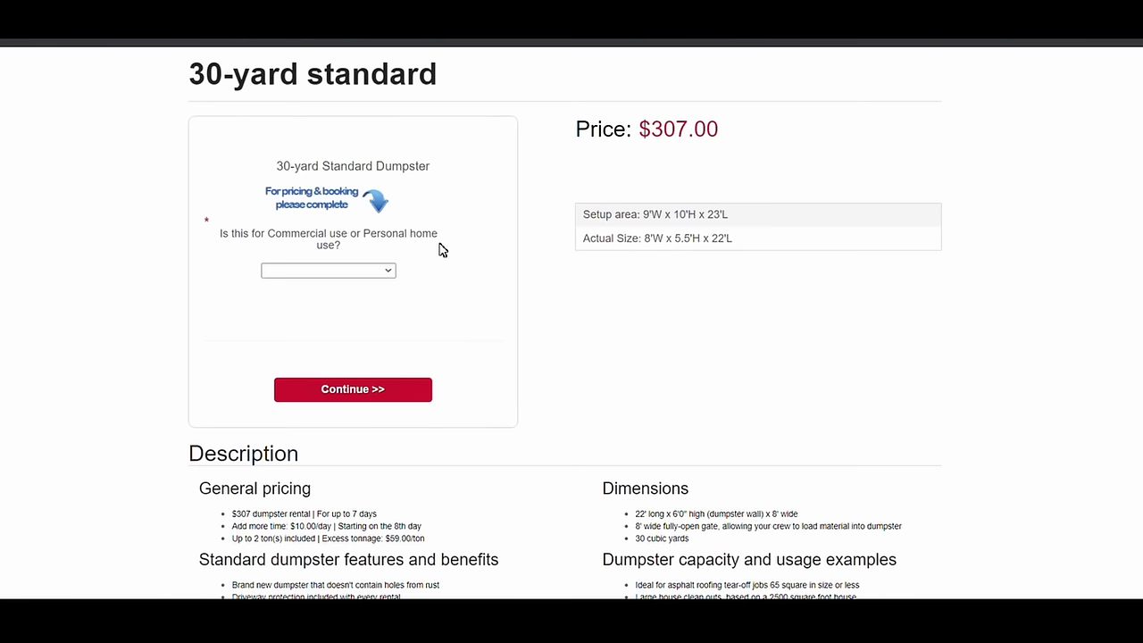
Mark the 30-yard Standard Dumpster rental as Commercial Use and continue to its pricing.
click(347, 271)
click(339, 297)
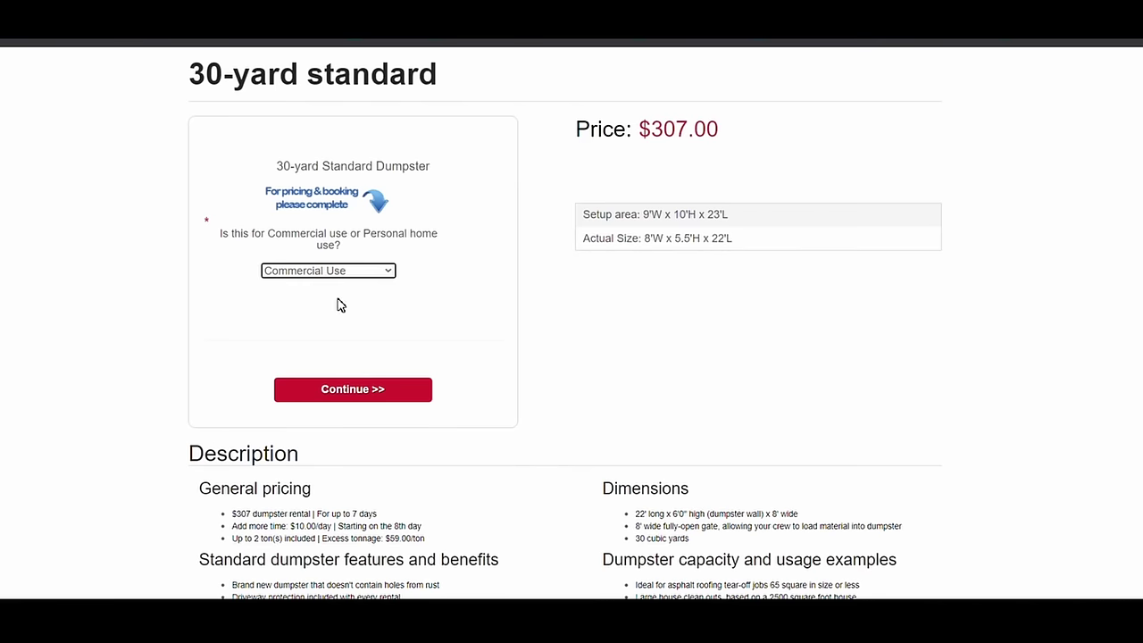
click(341, 393)
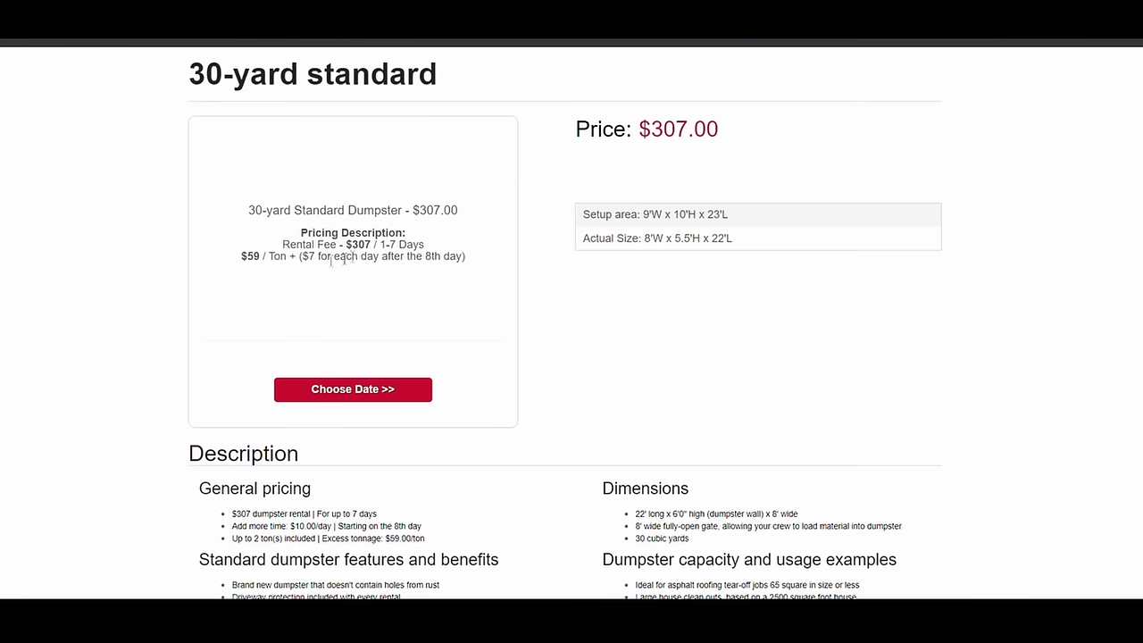
Pick Wednesday, August 26, 2020 as the dumpster rental date.
click(353, 391)
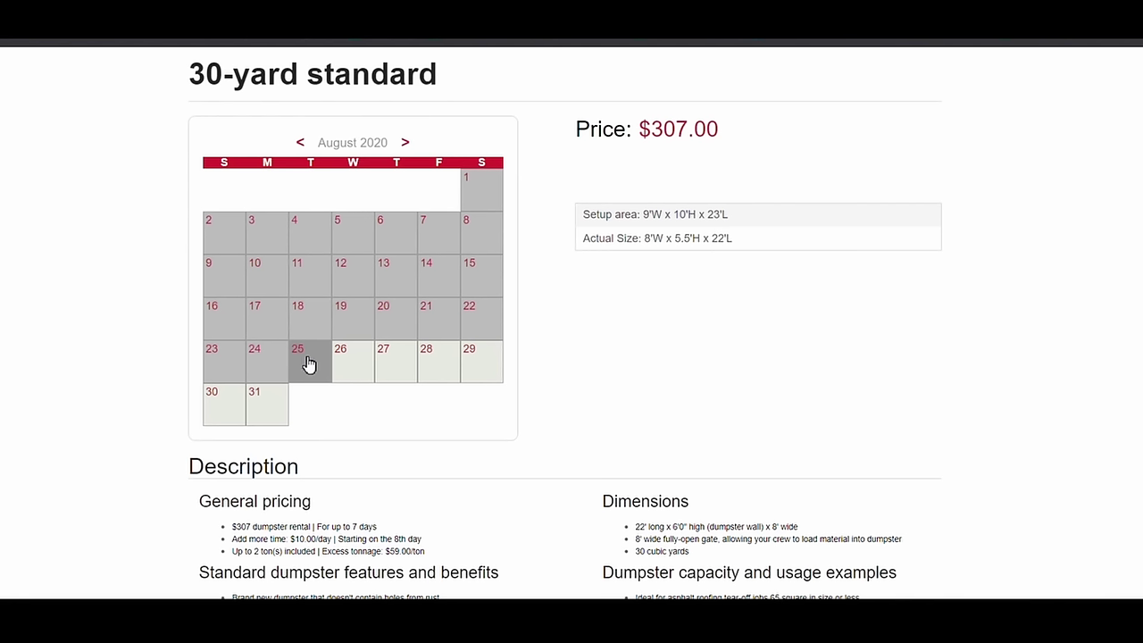
click(355, 366)
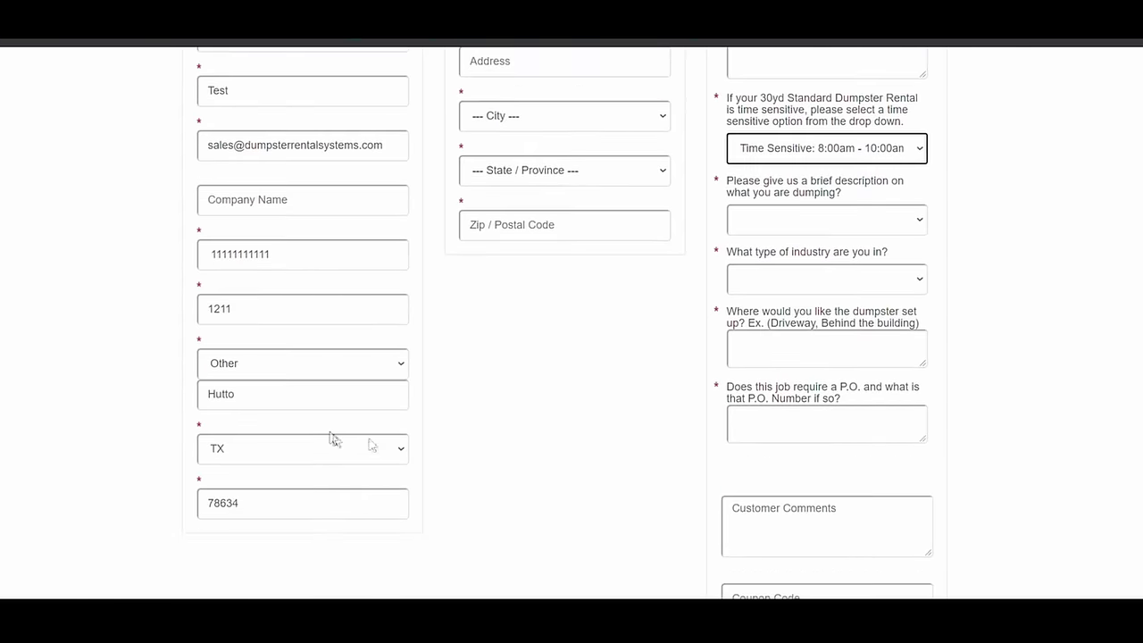
Copy the billing address to delivery and enter the job-site contact's name.
scroll(552, 461, up, 3)
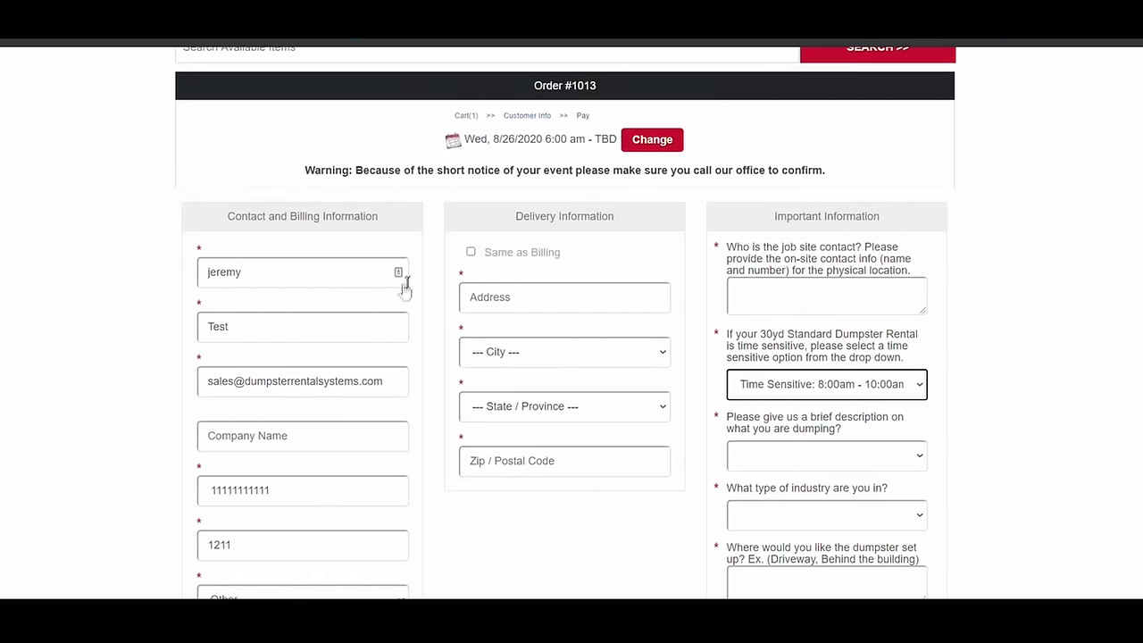
click(471, 254)
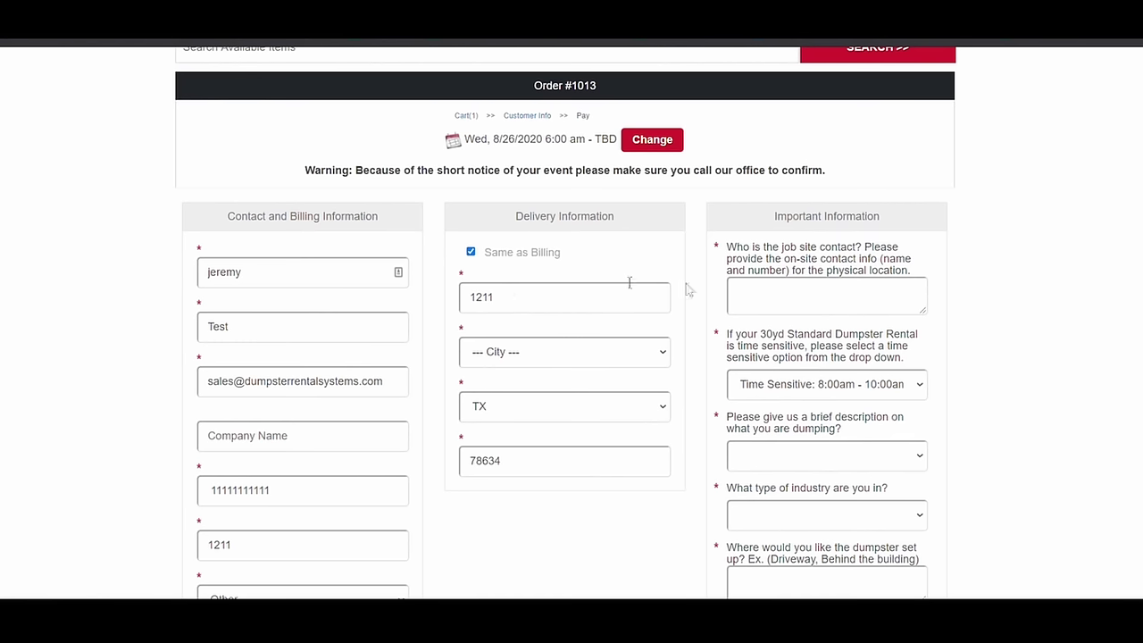
click(774, 285)
text(joh n doe)
click(763, 293)
key(BackSpace)
Set the 8:00am–10:00am delivery window, Clean Shingles as material and Roofer as industry.
click(828, 393)
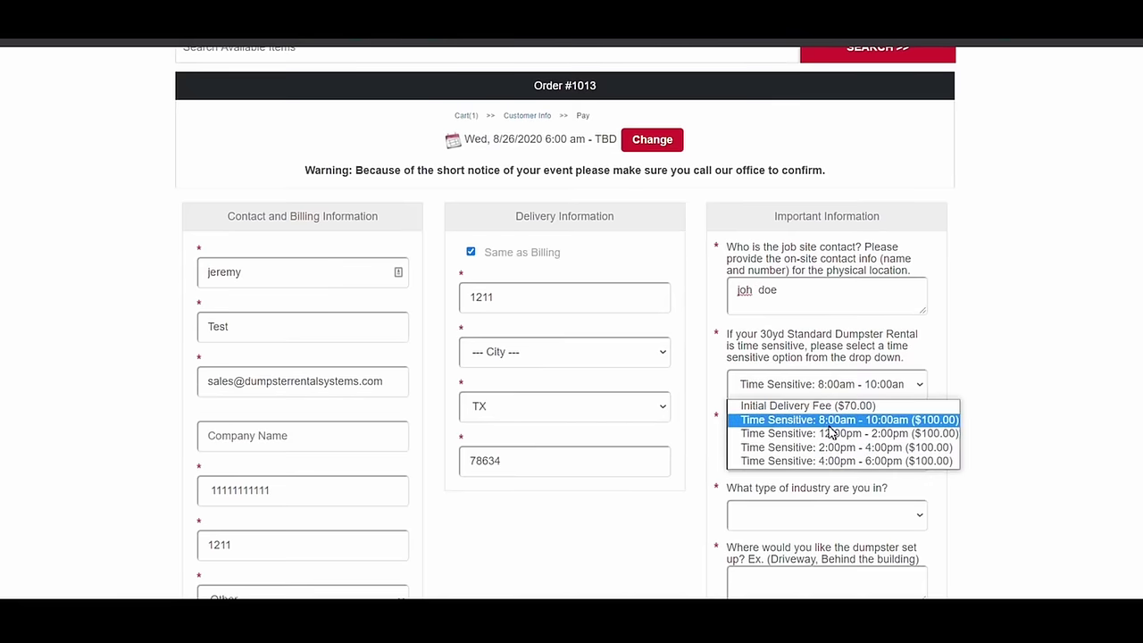
click(831, 421)
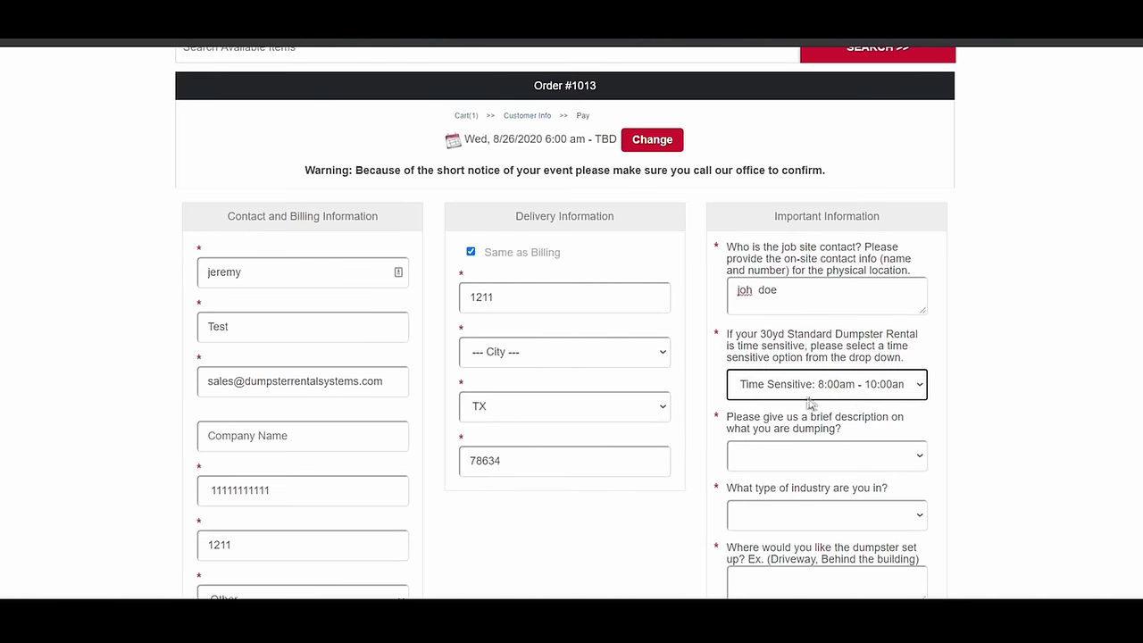
scroll(793, 339, down, 3)
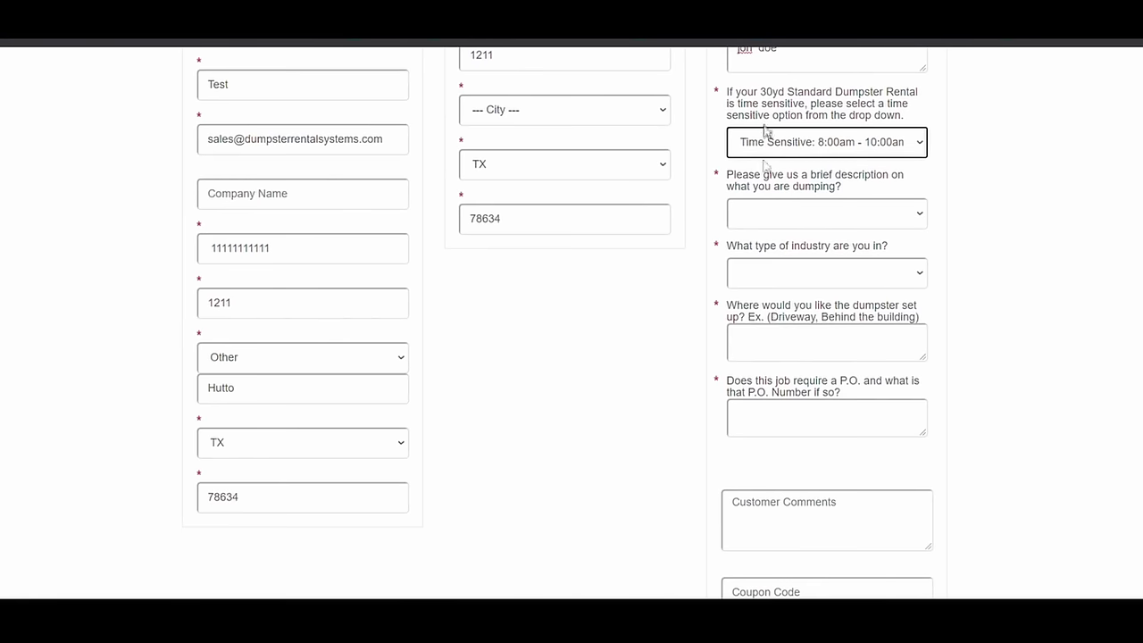
click(783, 217)
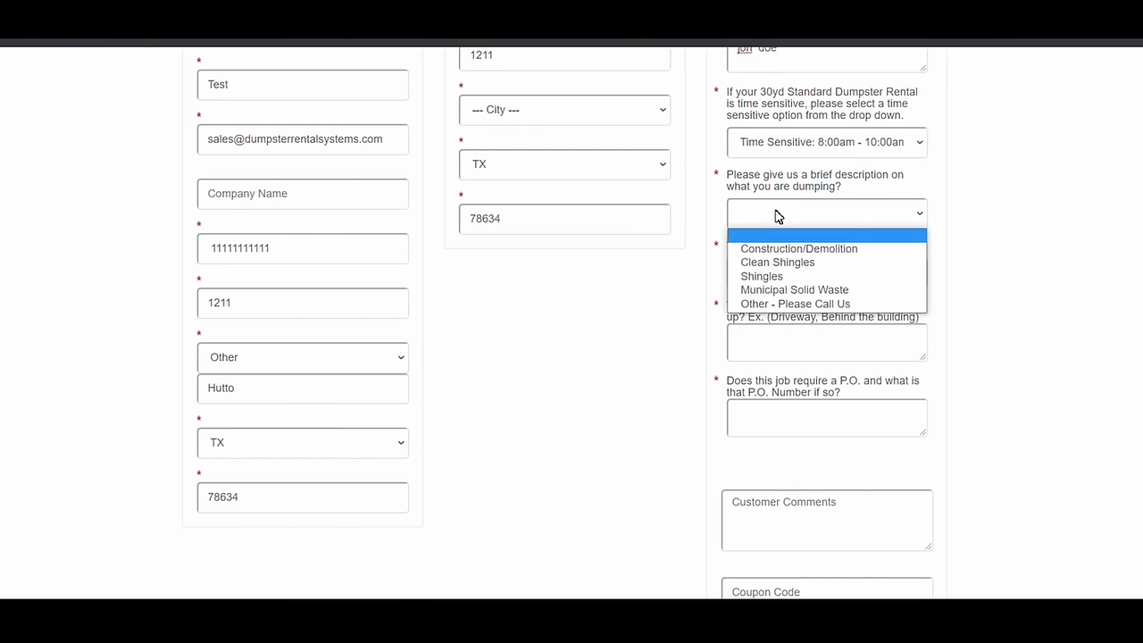
click(779, 263)
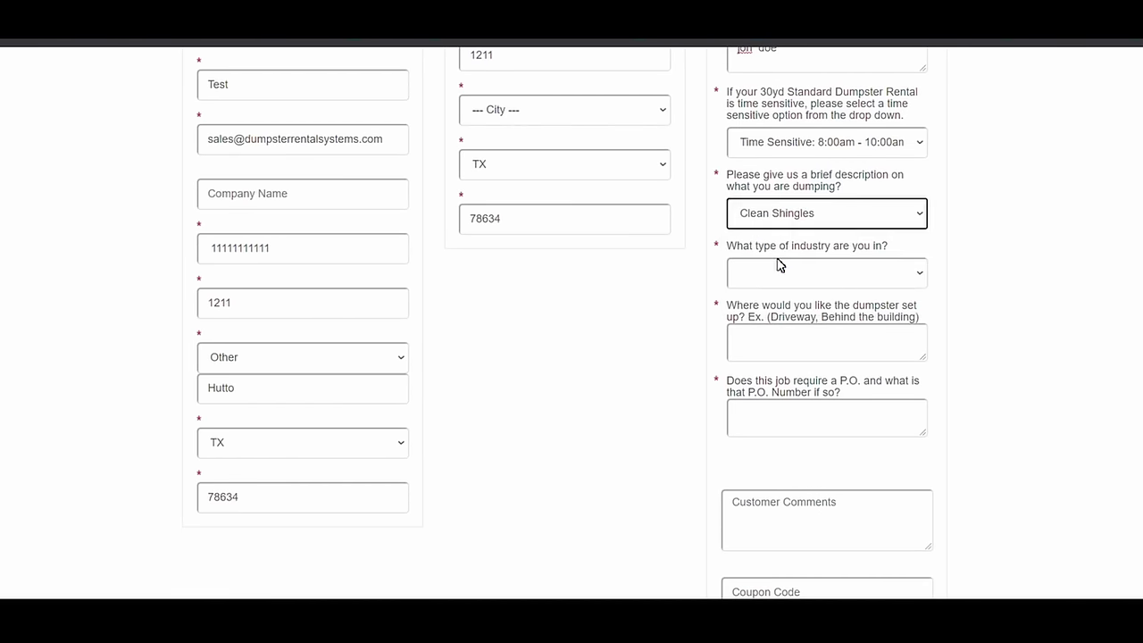
click(781, 268)
click(783, 309)
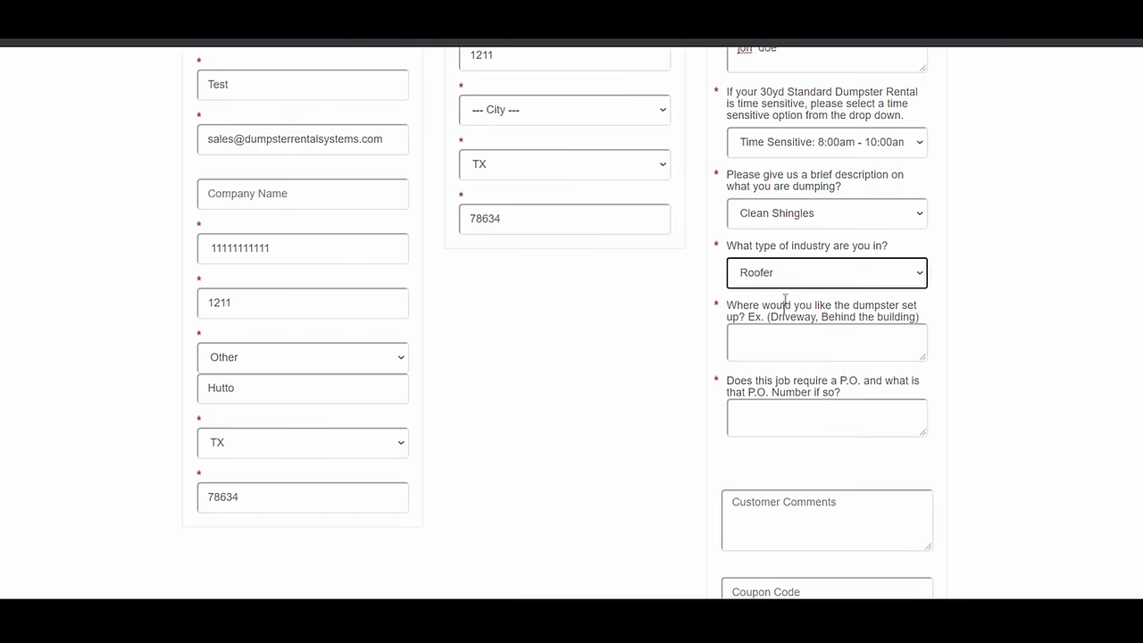
scroll(786, 301, up, 1)
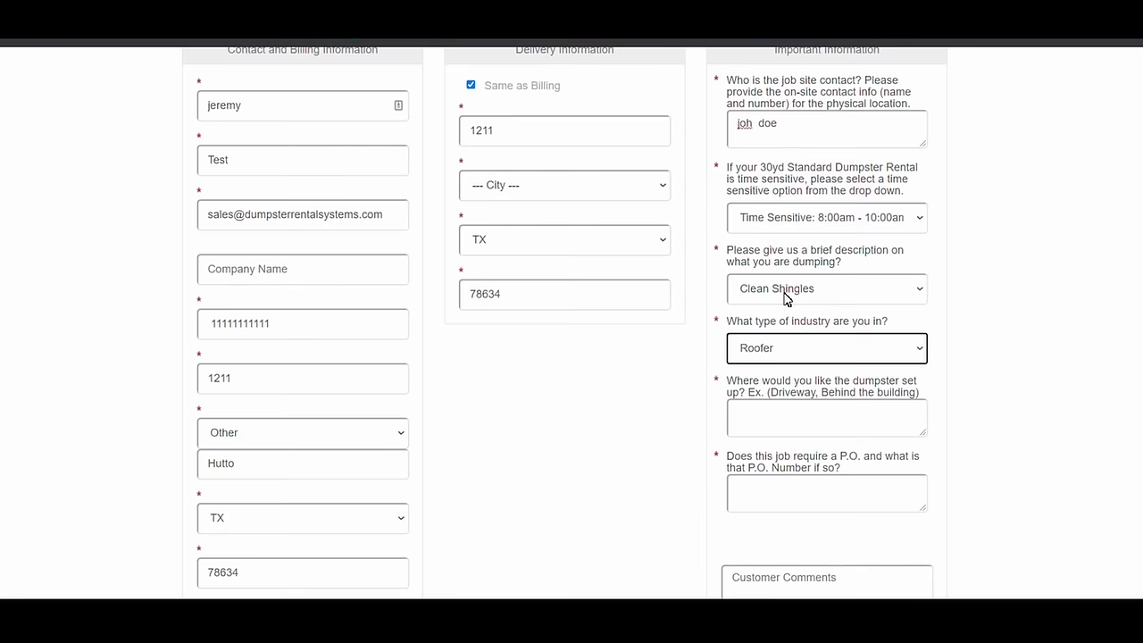
Enter set-up 'drive way', P.O. 789452, comment 'gate locked until 8am' and a coupon code.
scroll(786, 298, down, 1)
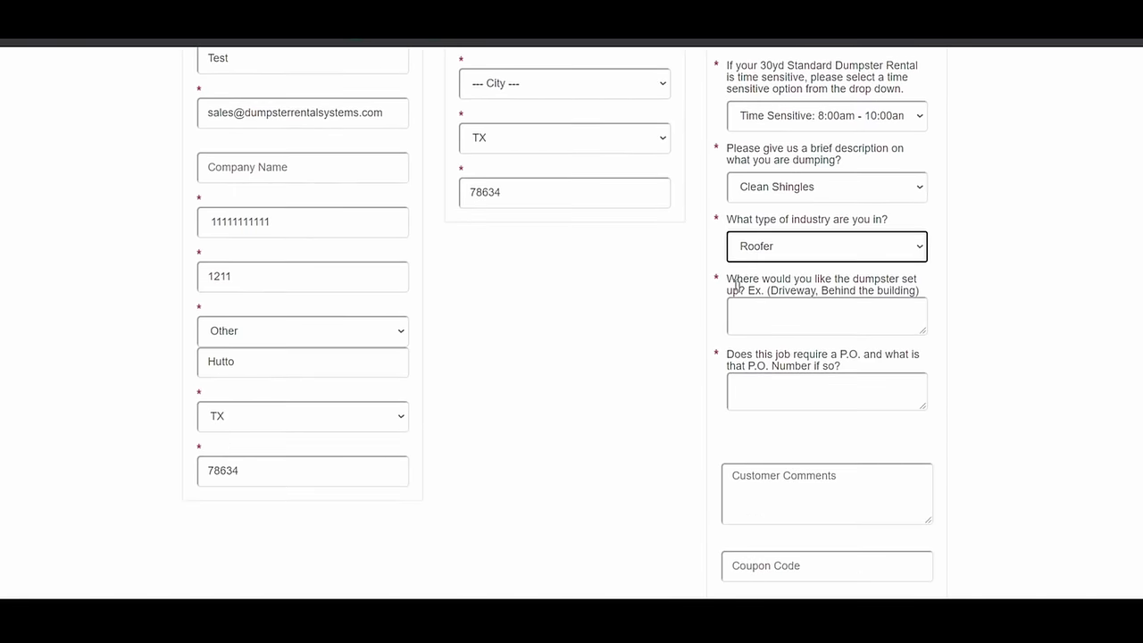
click(751, 312)
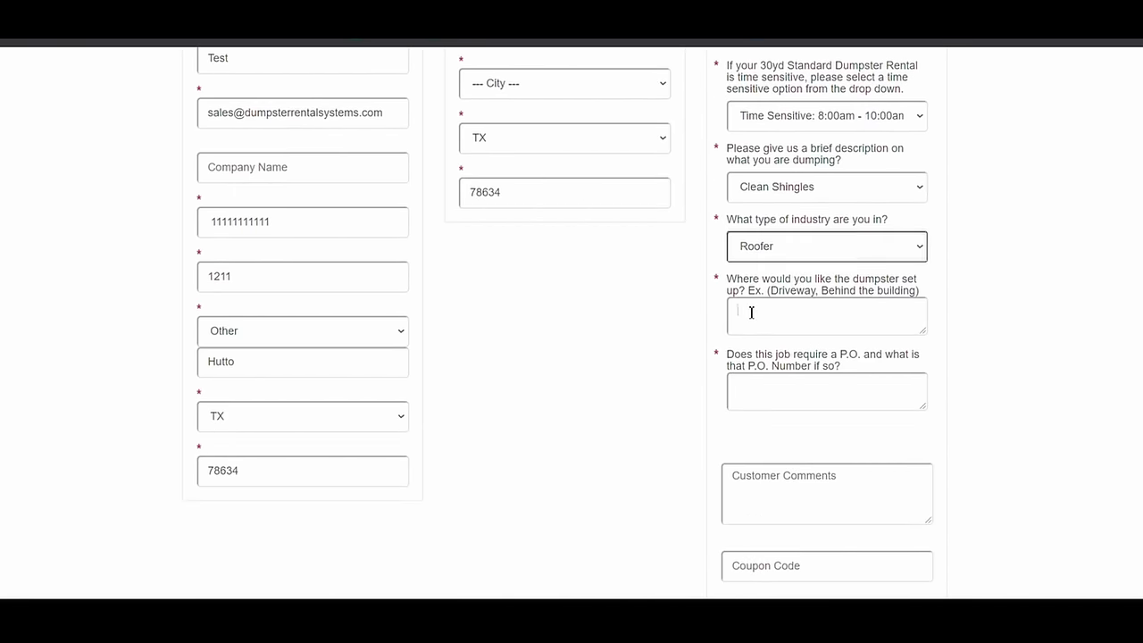
text(drive way)
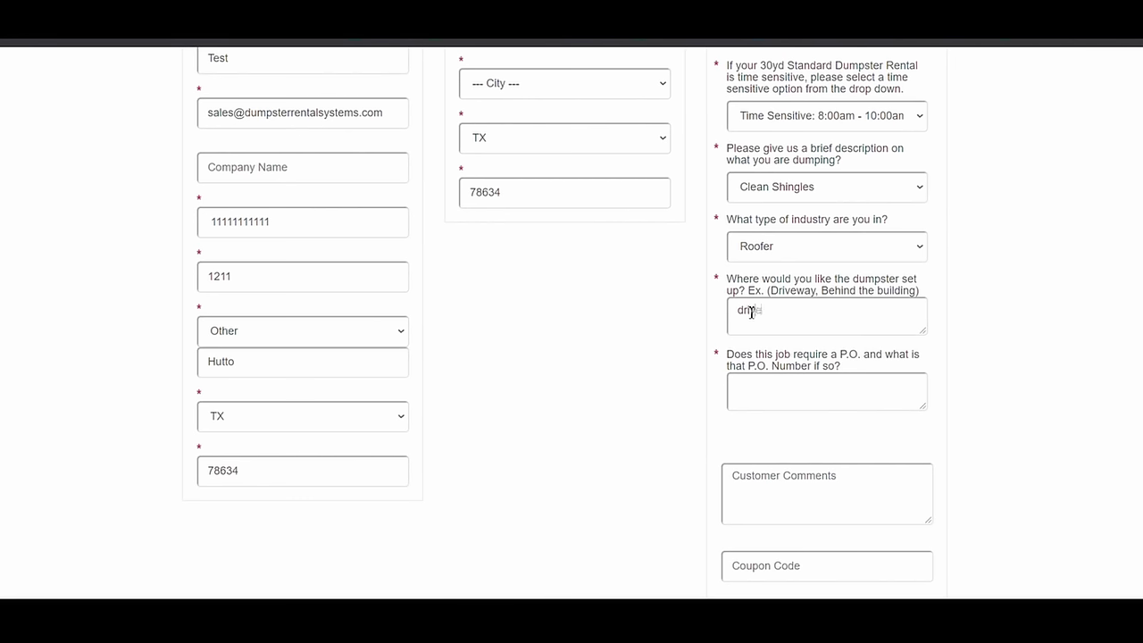
click(781, 400)
text(789452)
scroll(771, 427, down, 2)
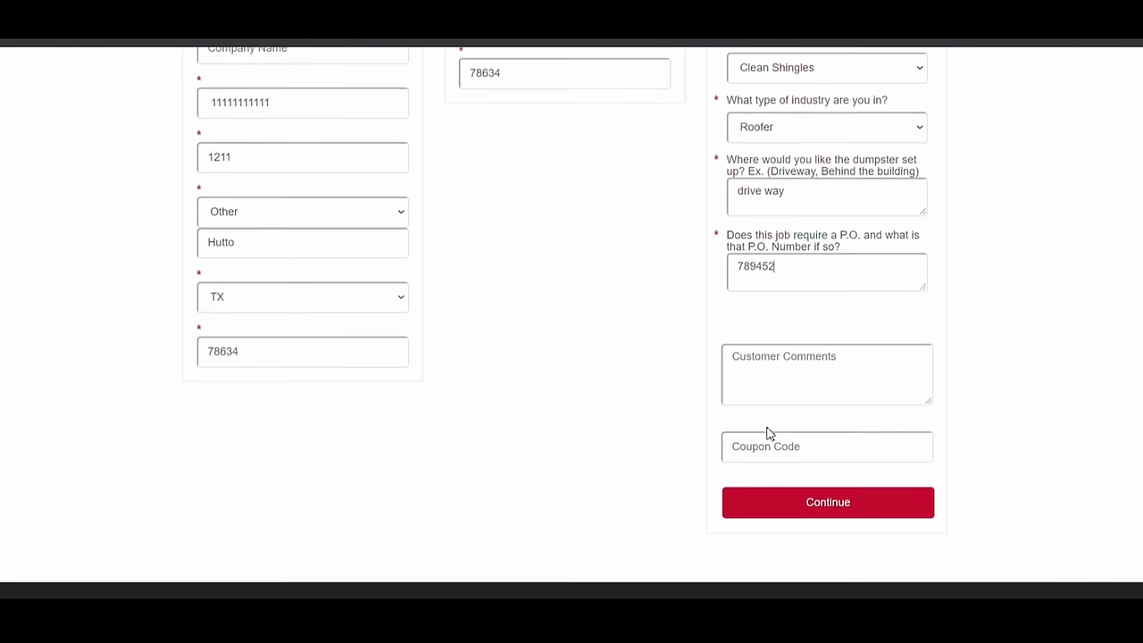
click(771, 365)
text(gate ()
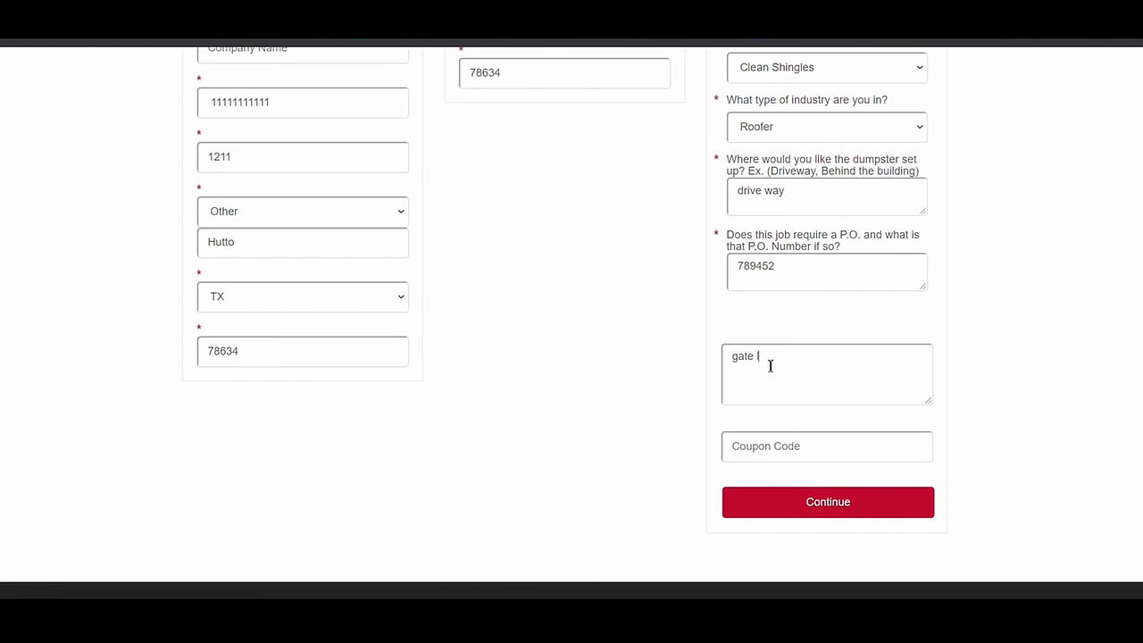
text(ocked until 8am)
click(758, 450)
text(ch)
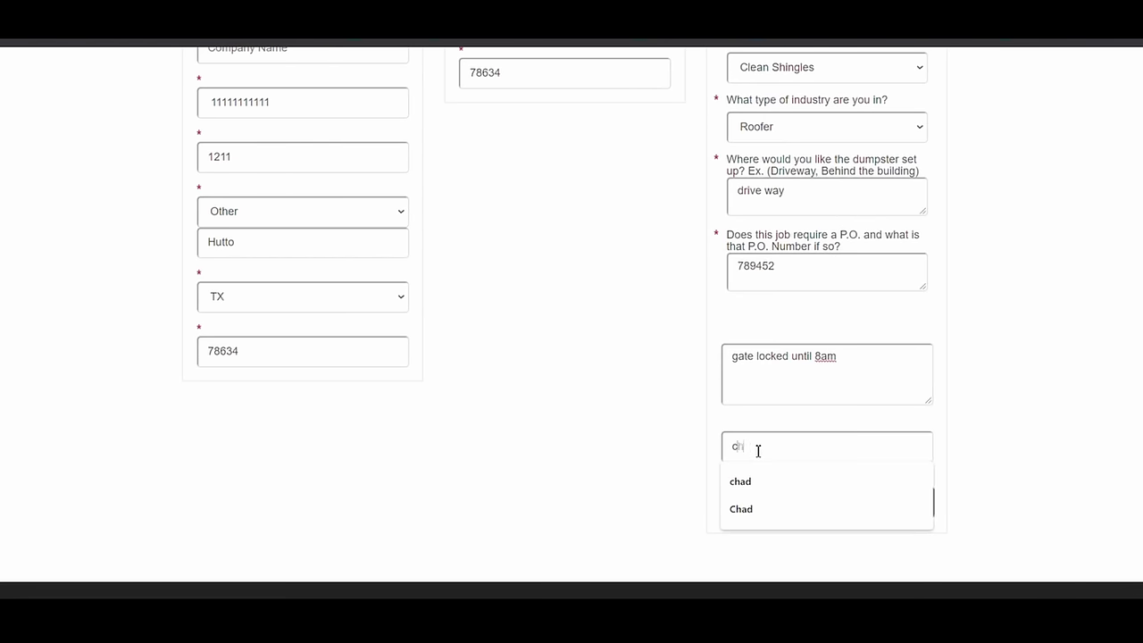
text(ad)
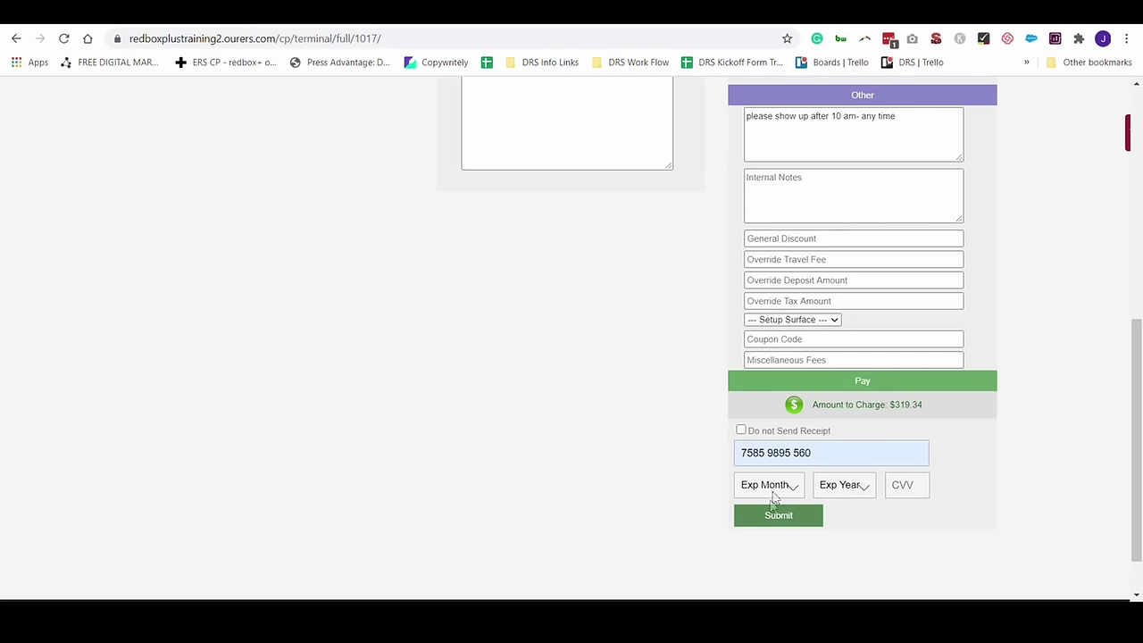
Submit the $319.34 card payment, then open the customer's 30-yard Standard Dumpster price.
click(760, 525)
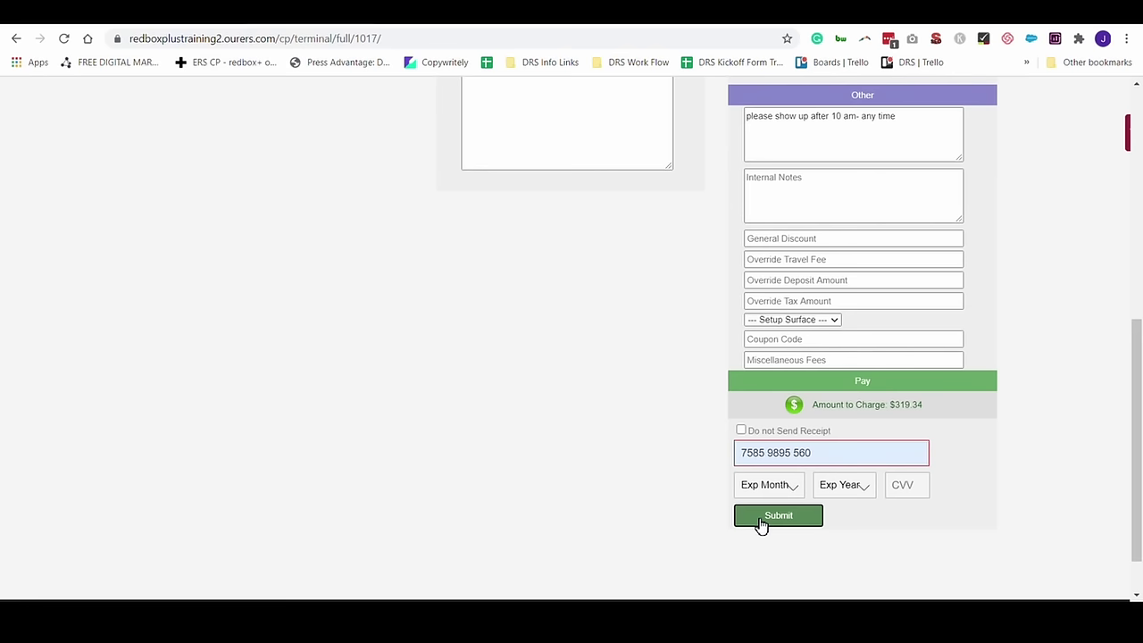
click(950, 421)
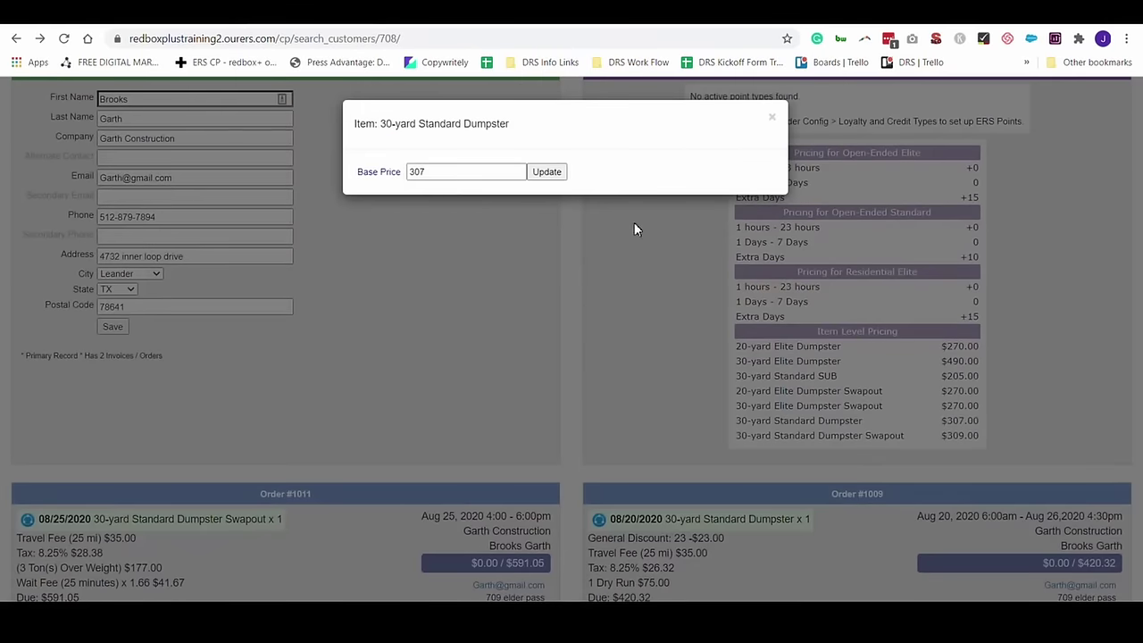
Replace the 30-yard Standard Dumpster's 307 base price with a custom $400.00.
click(439, 170)
double_click(417, 167)
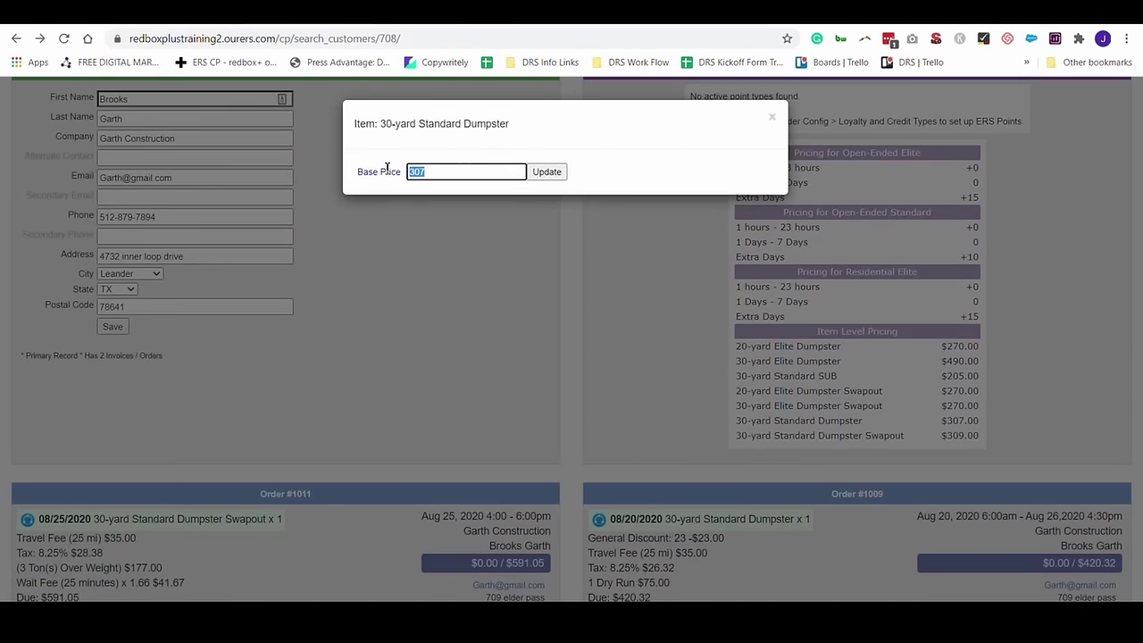
text(400)
click(549, 176)
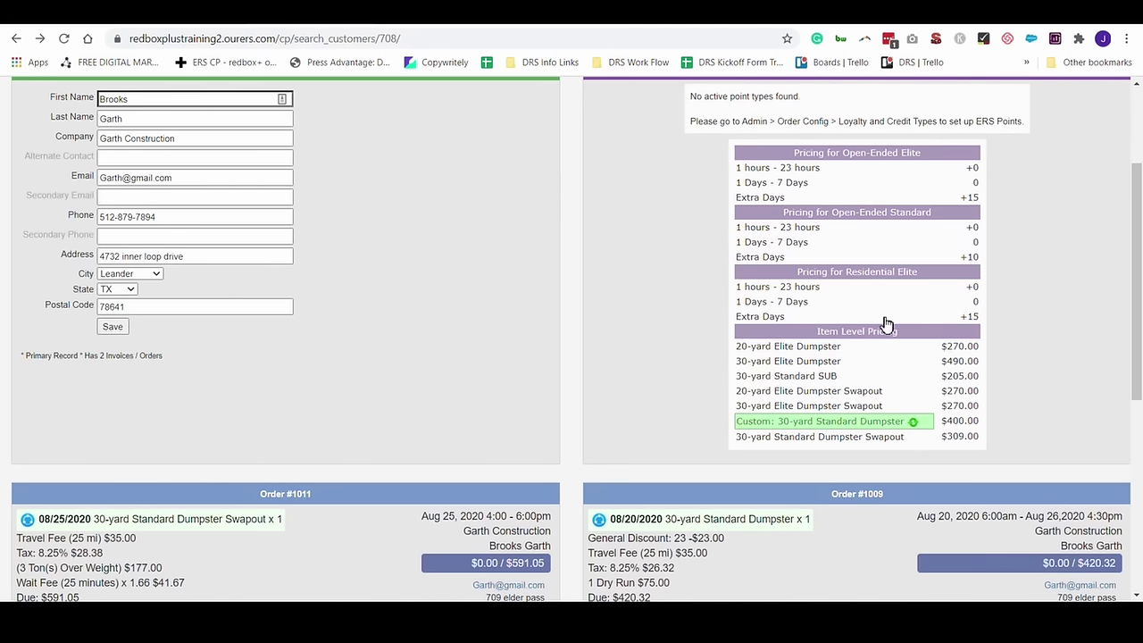
Change the Residential Elite extra-days value from +15 to 10.
click(976, 317)
drag(446, 172, 335, 175)
text(10)
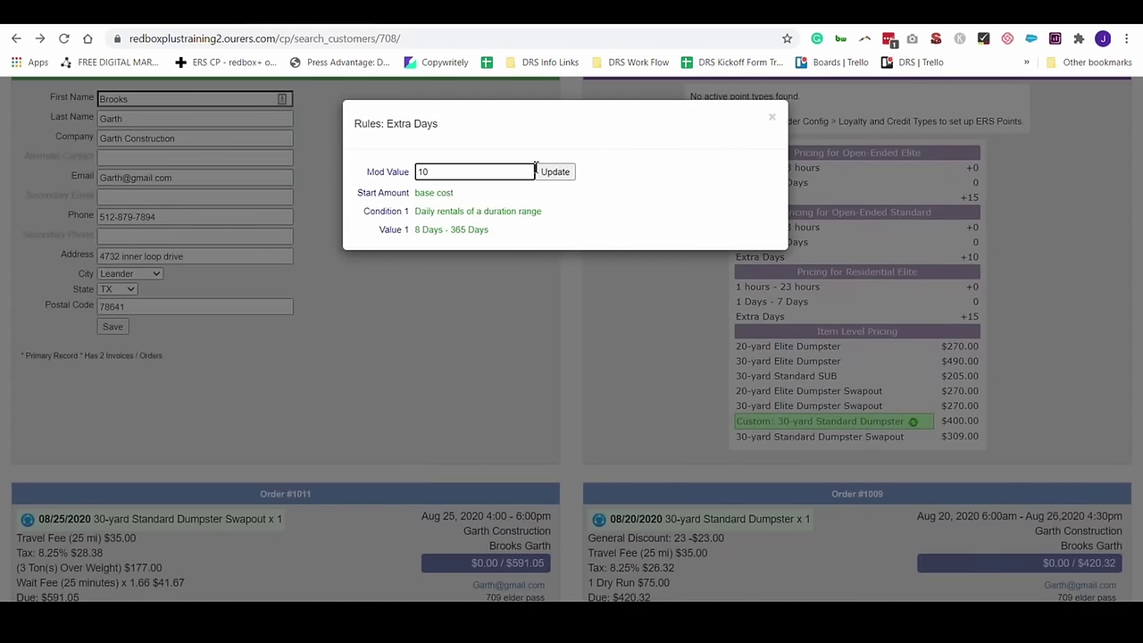
click(554, 171)
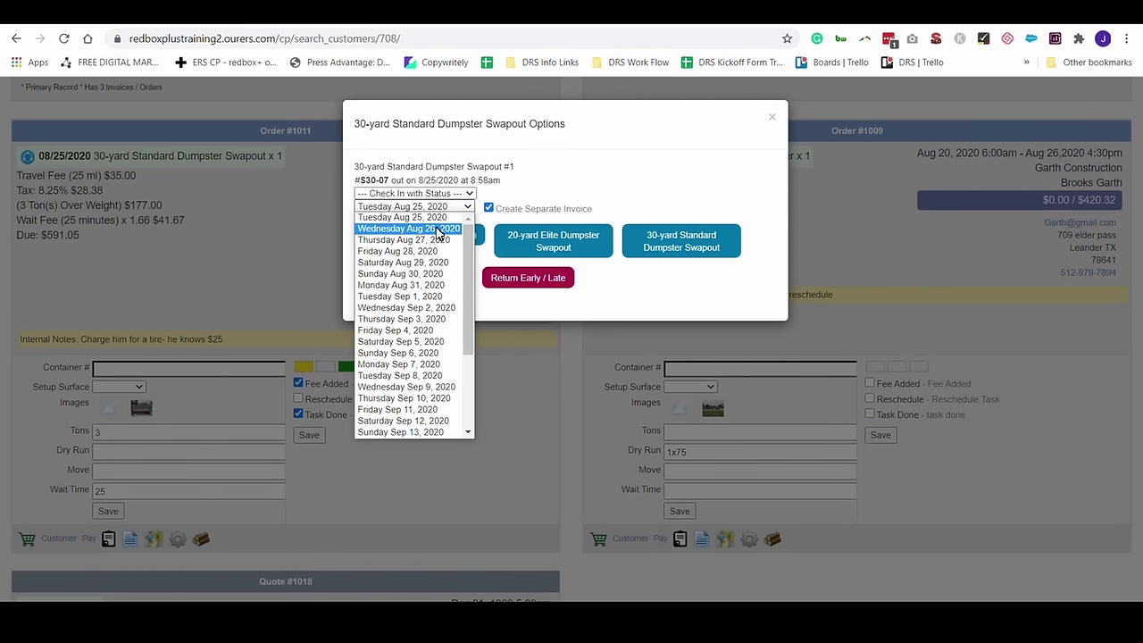
Swap order #1011's dumpster for a 20-yard Elite Dumpster on Wednesday Aug 26, 2020.
click(438, 229)
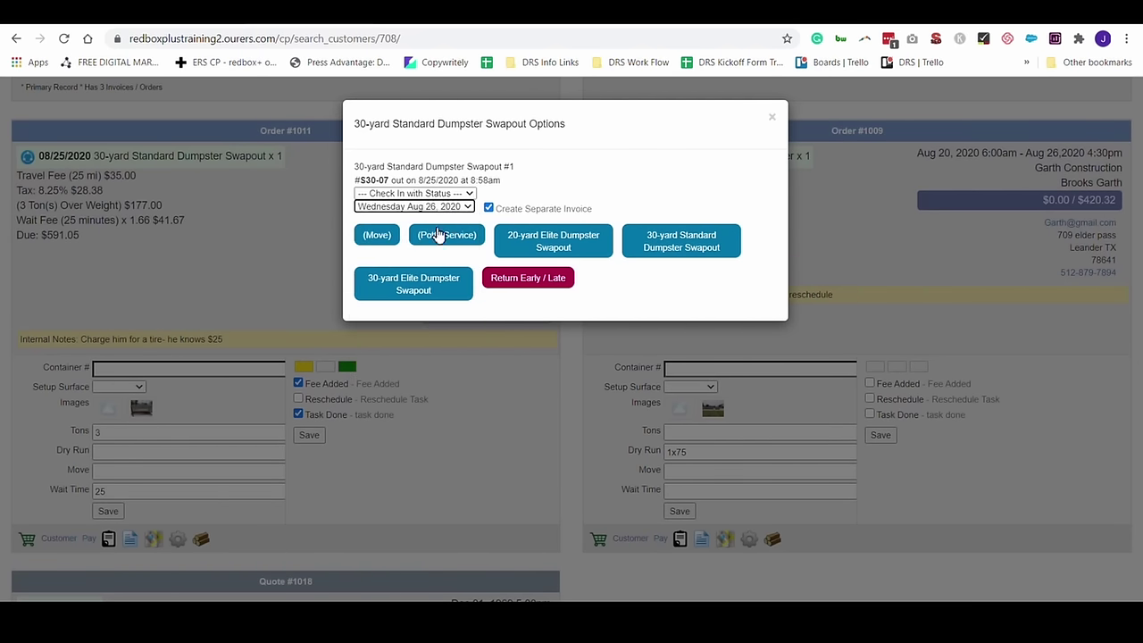
click(532, 242)
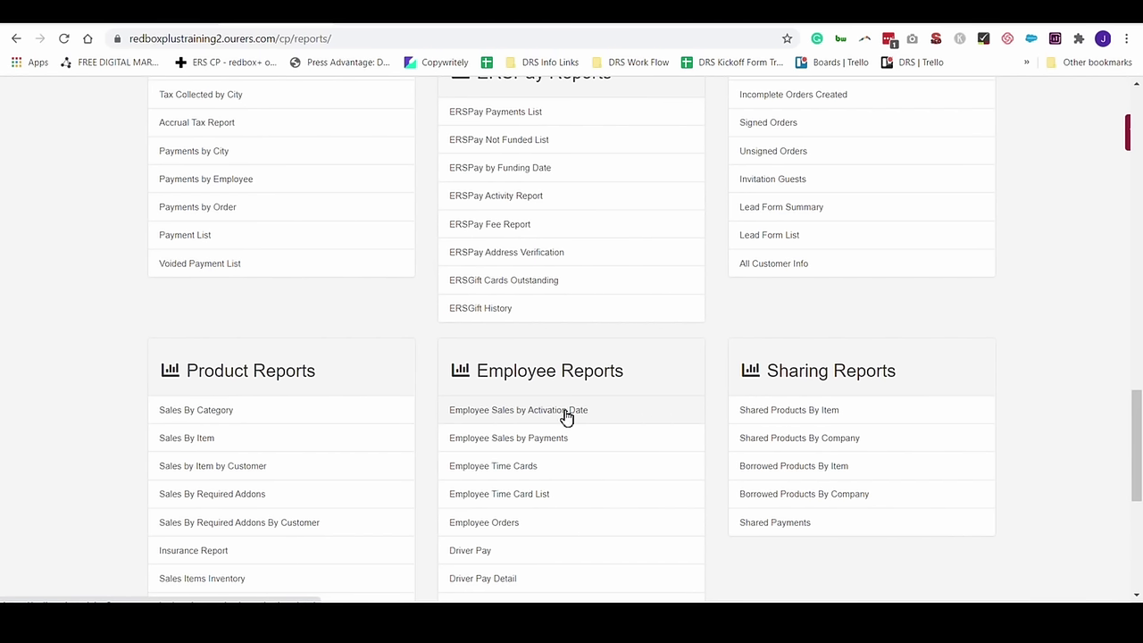
click(506, 412)
scroll(503, 416, up, 5)
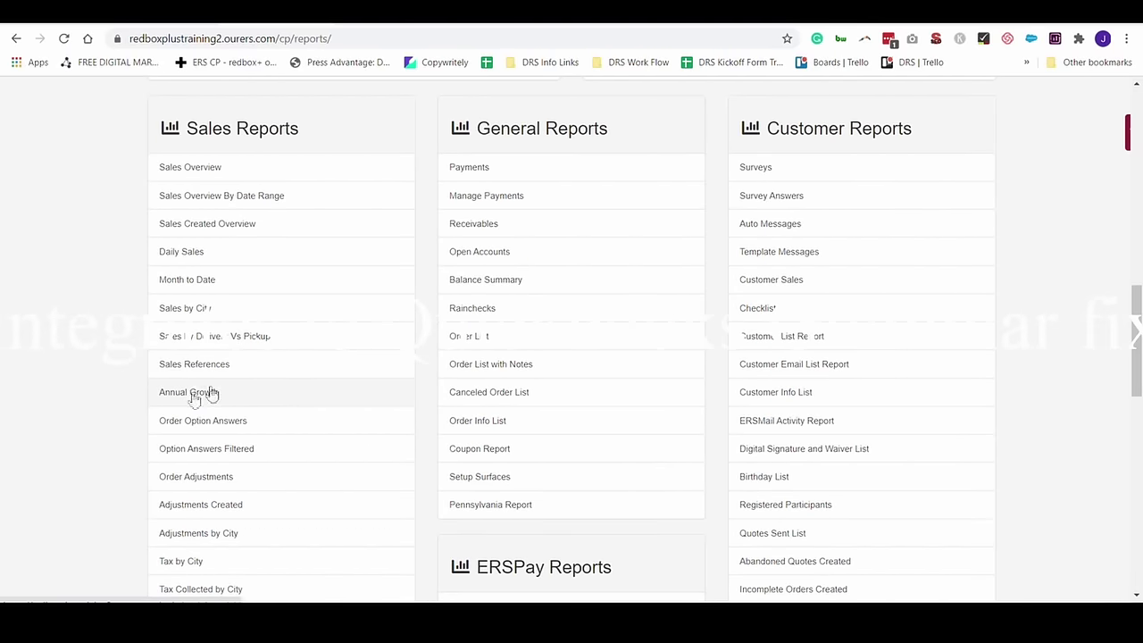
scroll(301, 427, down, 3)
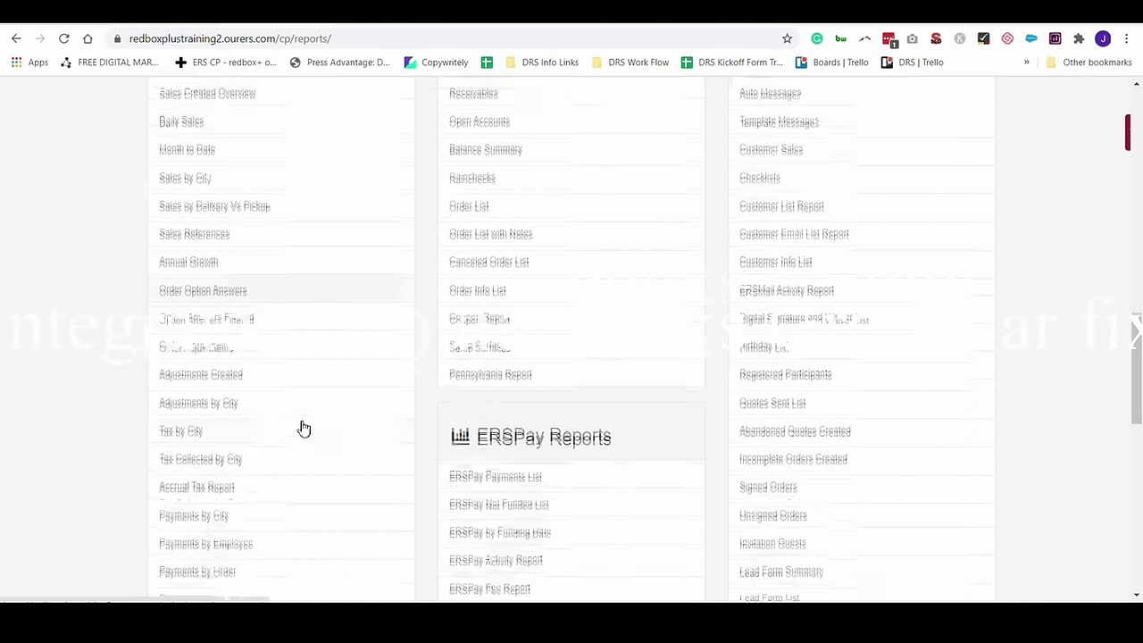
scroll(301, 426, down, 3)
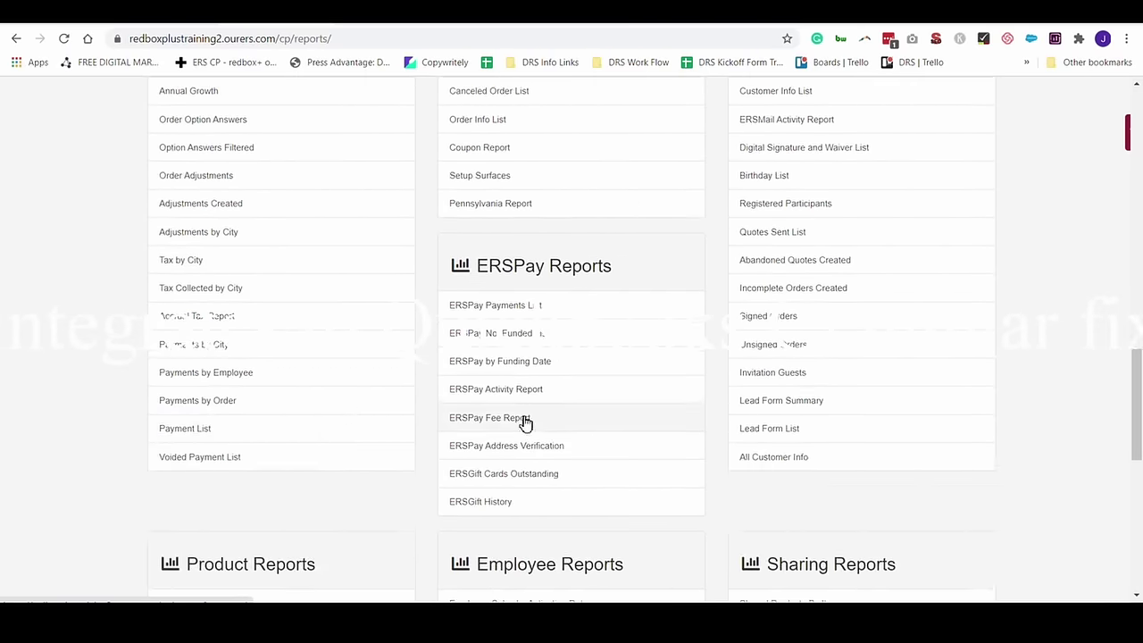
scroll(615, 355, down, 5)
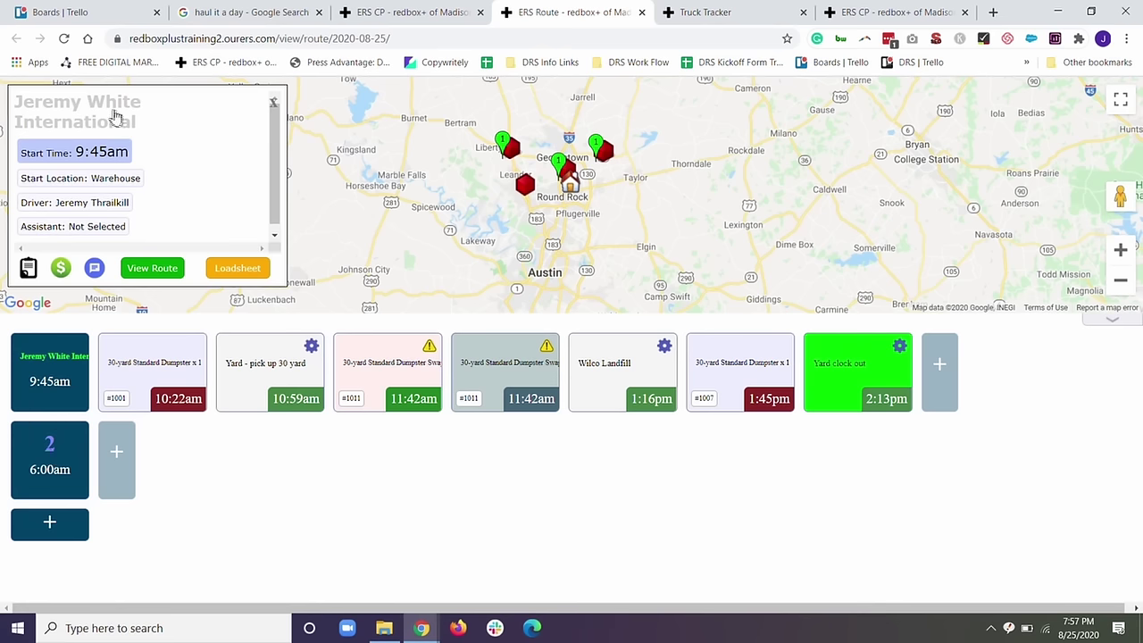
Check the first route's driver and Warehouse start location, keep both, and close the settings.
click(106, 204)
click(108, 206)
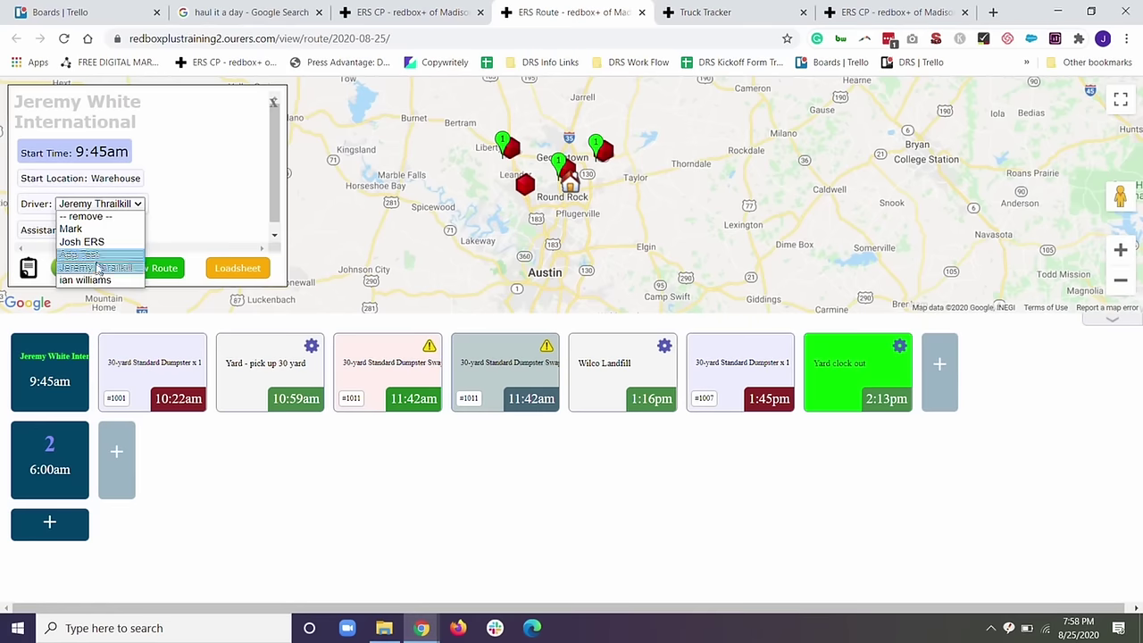
click(97, 270)
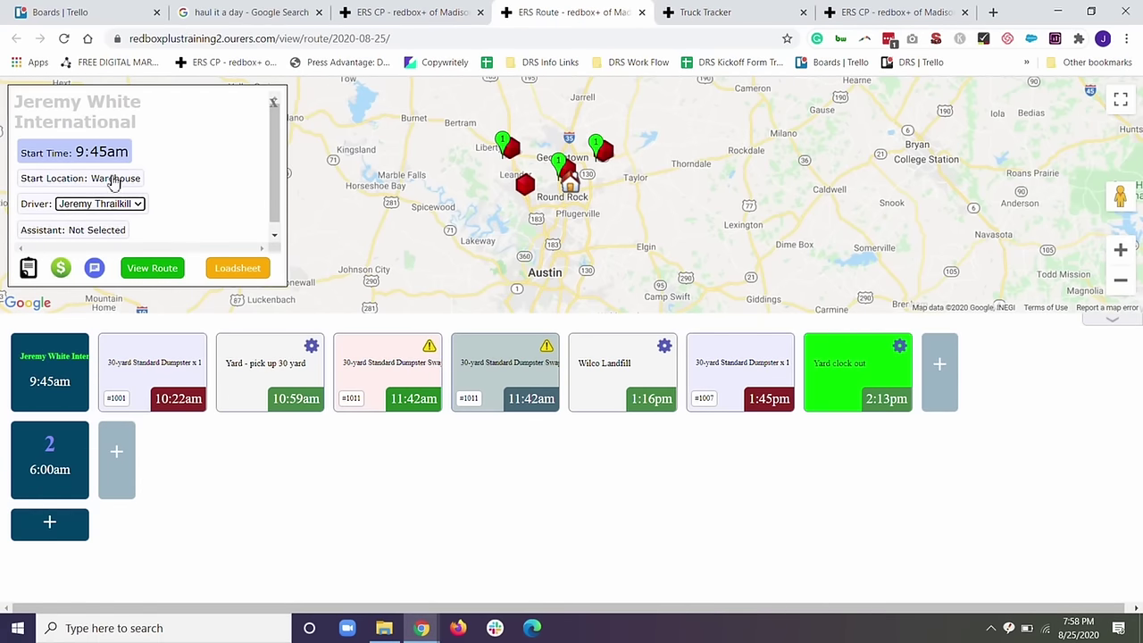
click(114, 183)
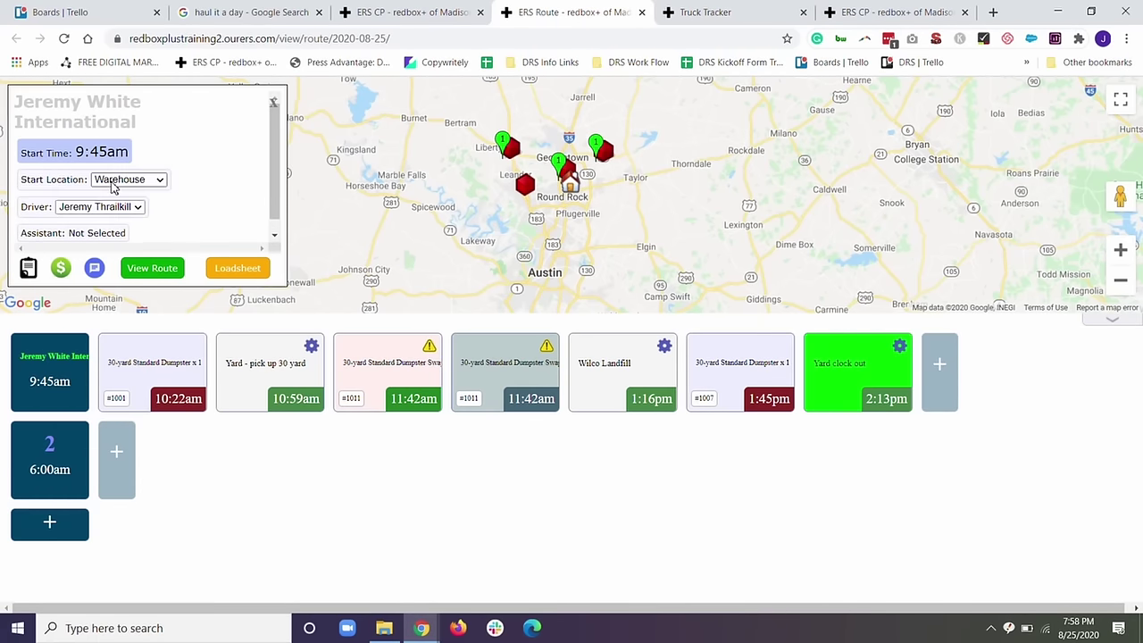
click(114, 183)
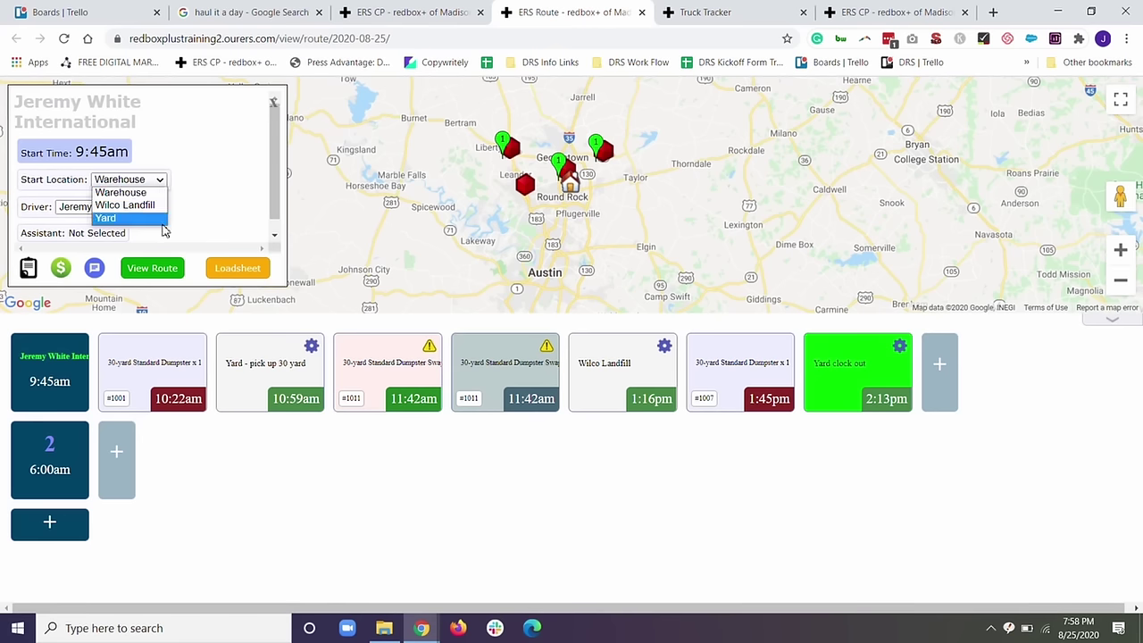
click(225, 177)
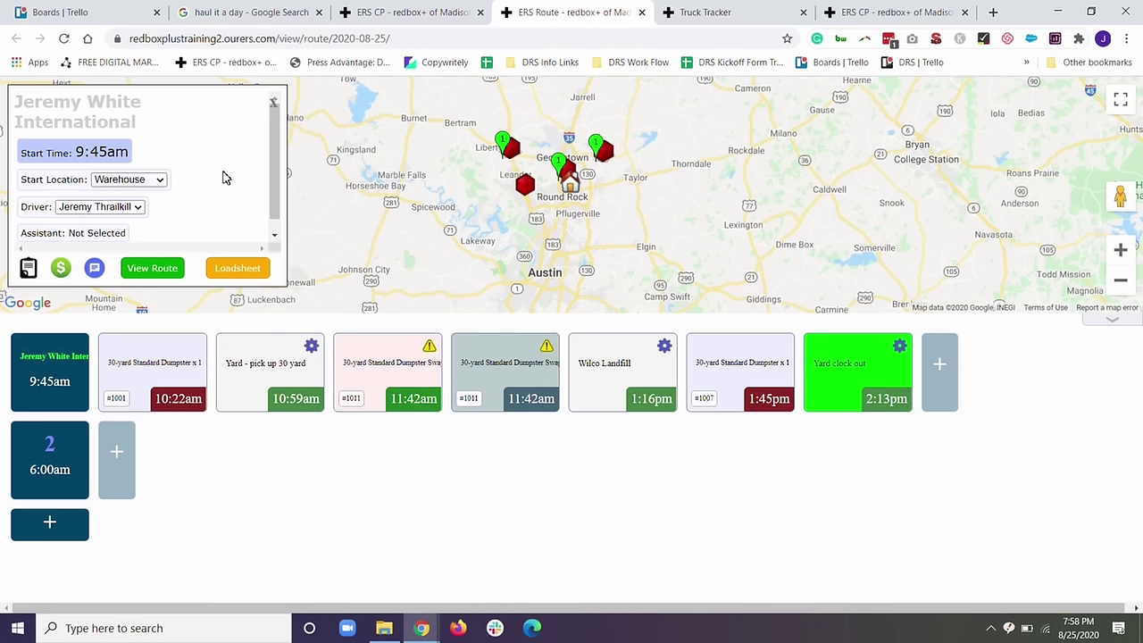
click(273, 104)
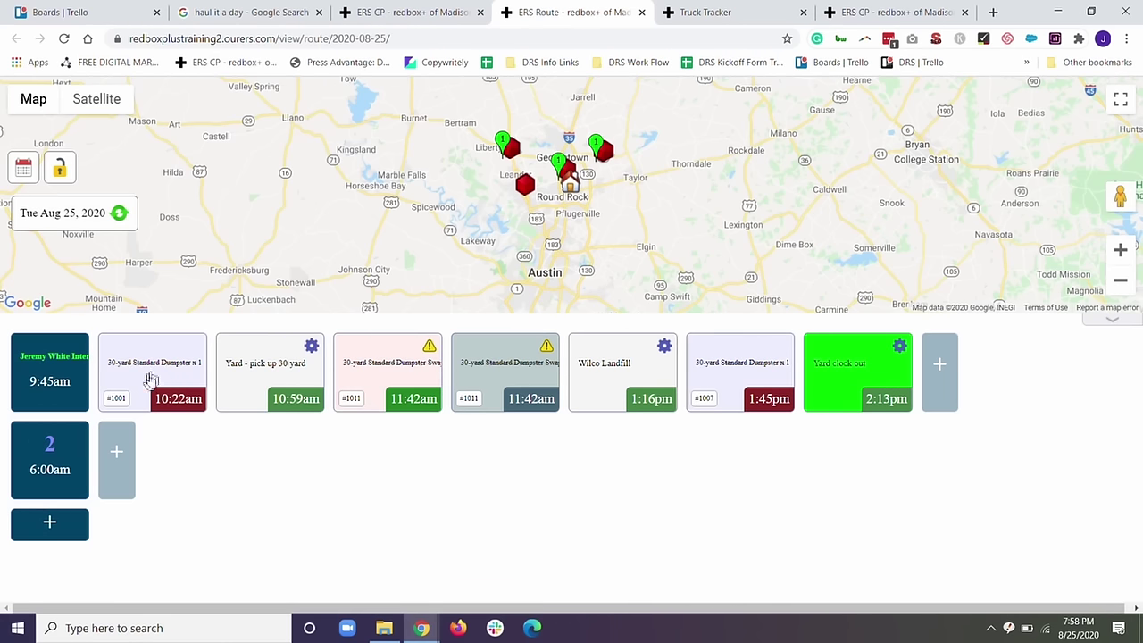
click(277, 369)
click(377, 373)
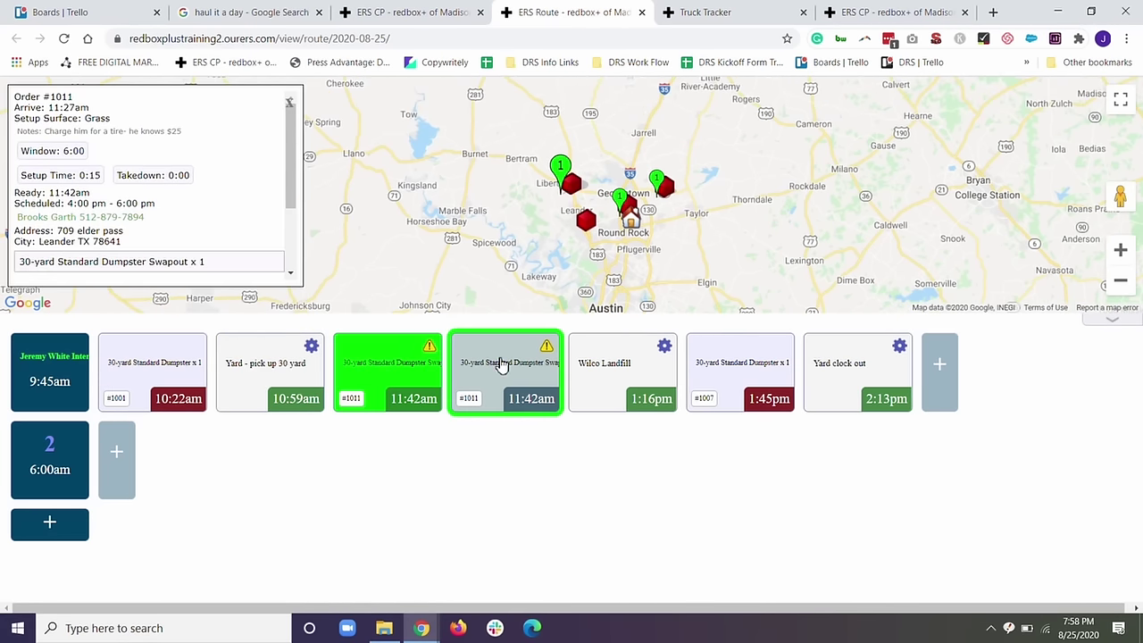
click(289, 104)
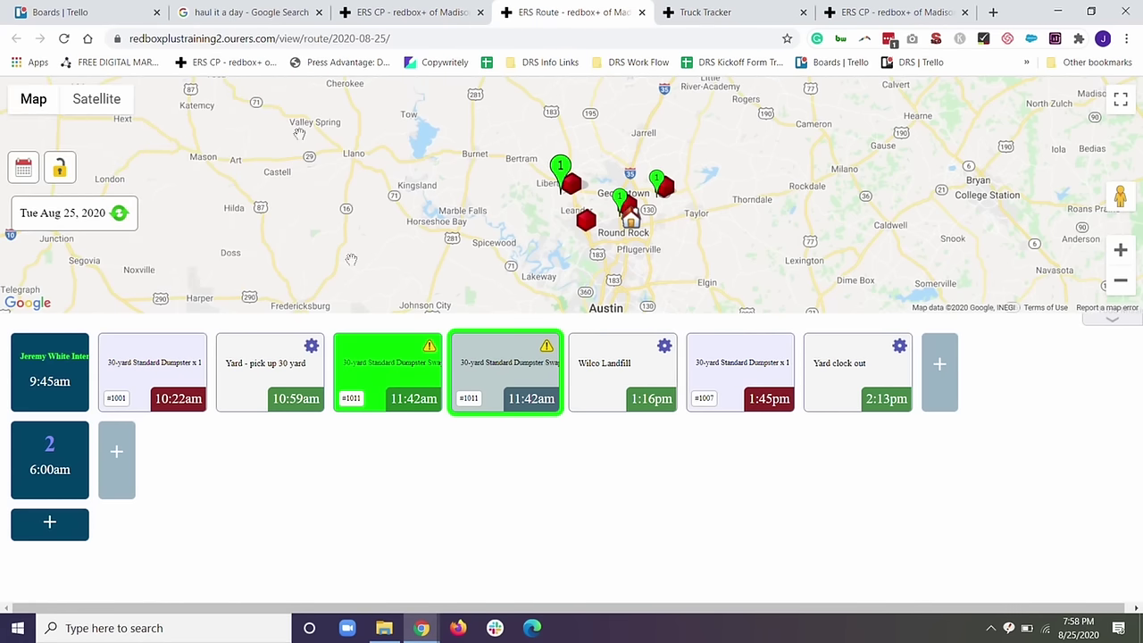
click(613, 374)
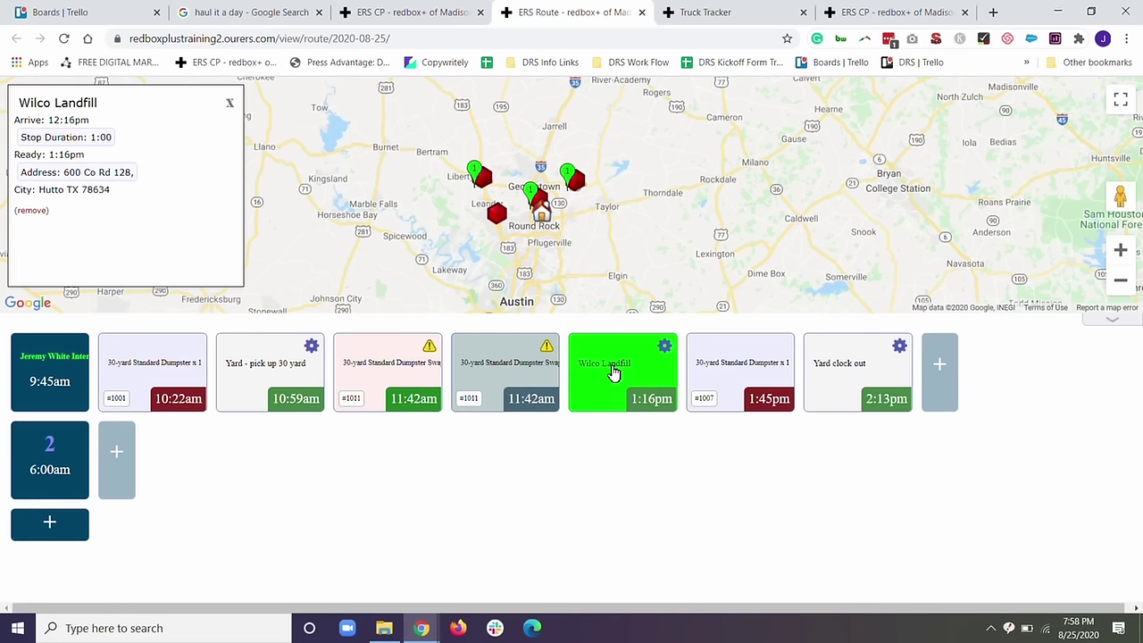
click(726, 364)
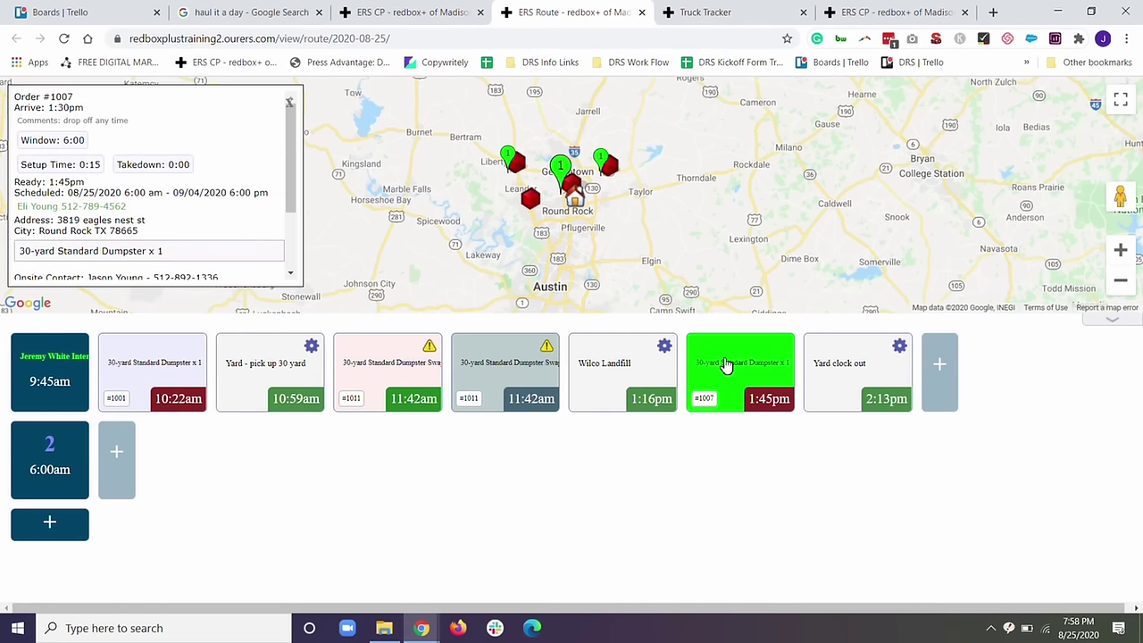
click(834, 368)
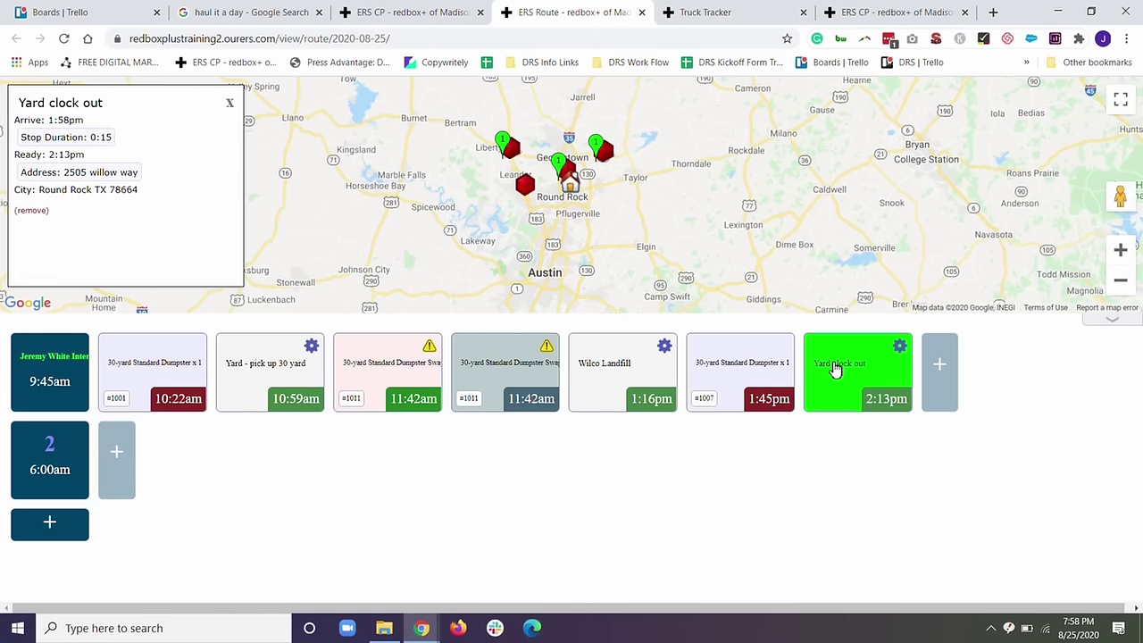
click(230, 104)
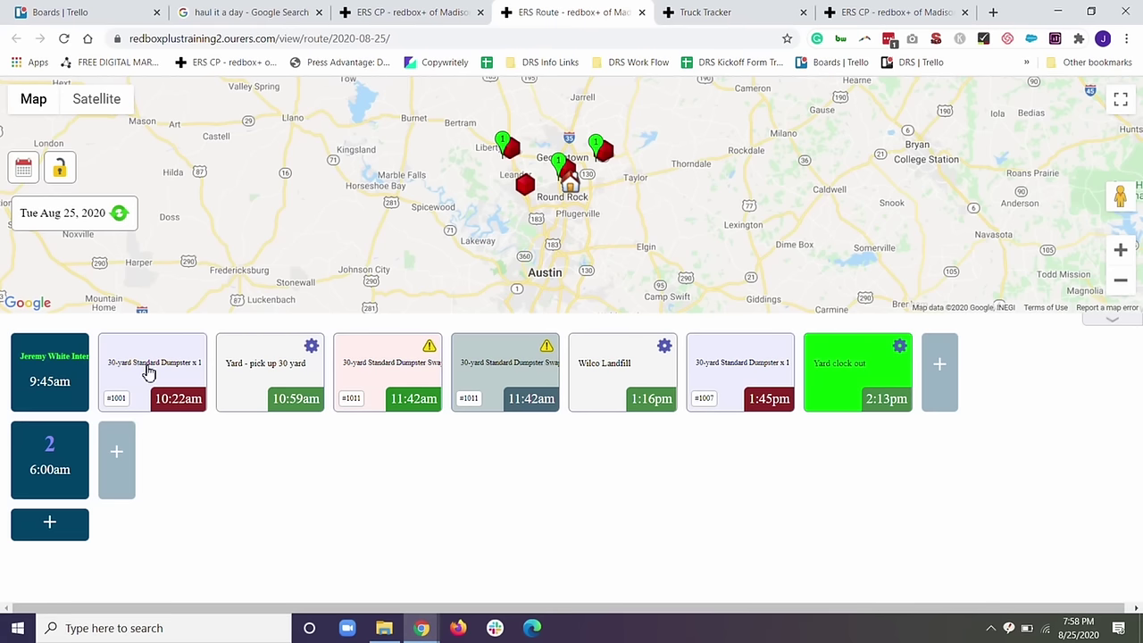
click(1122, 283)
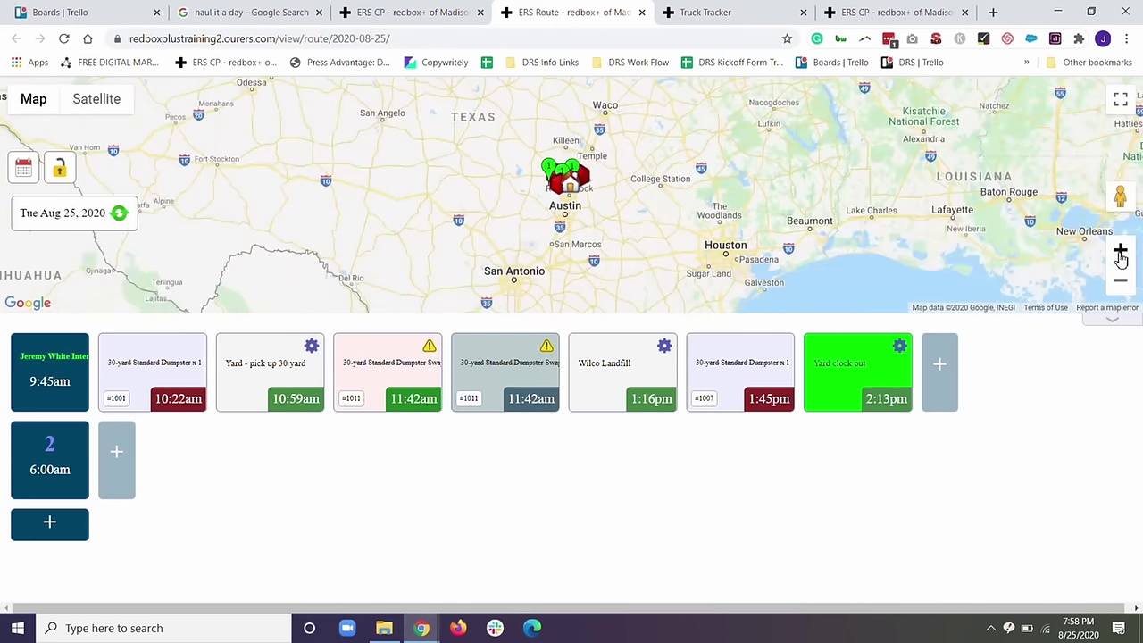
click(1121, 254)
click(1121, 254)
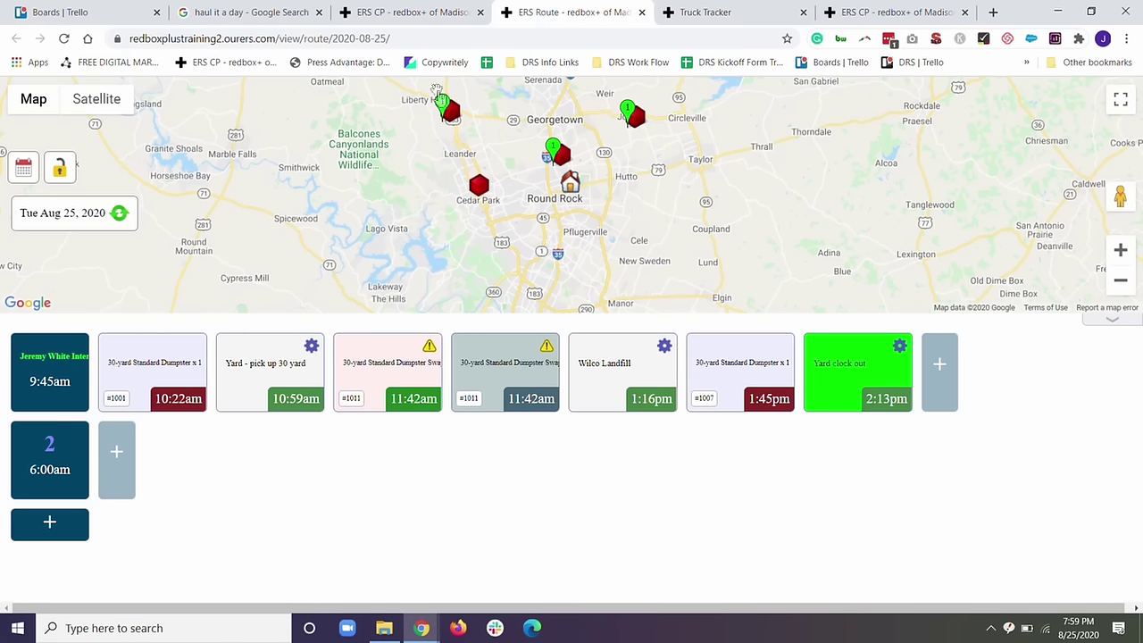
click(156, 369)
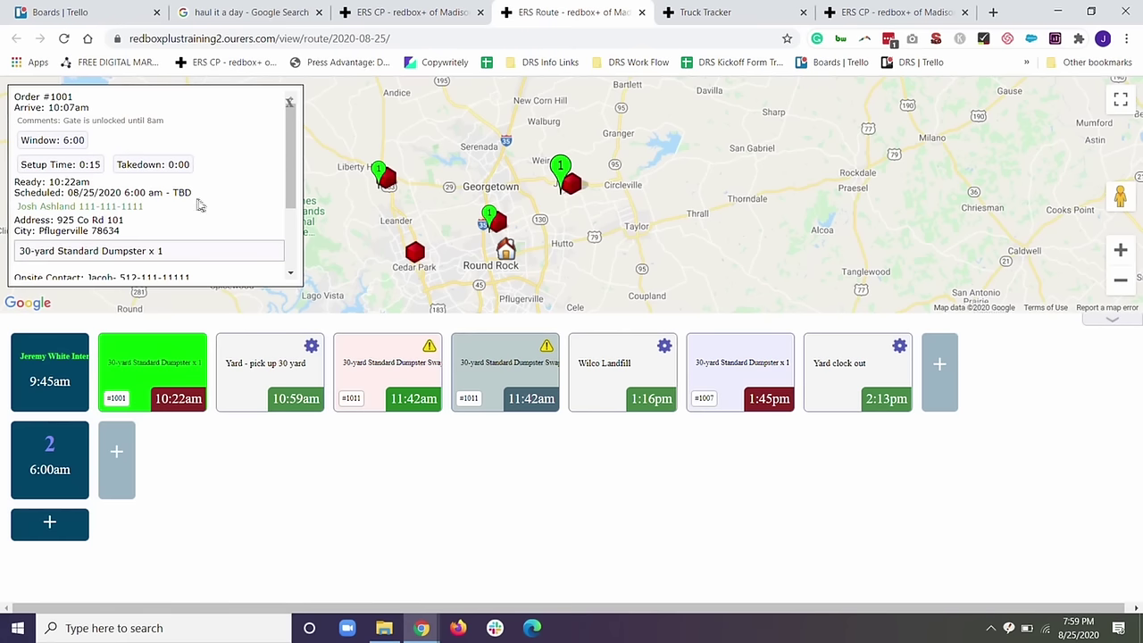
click(494, 362)
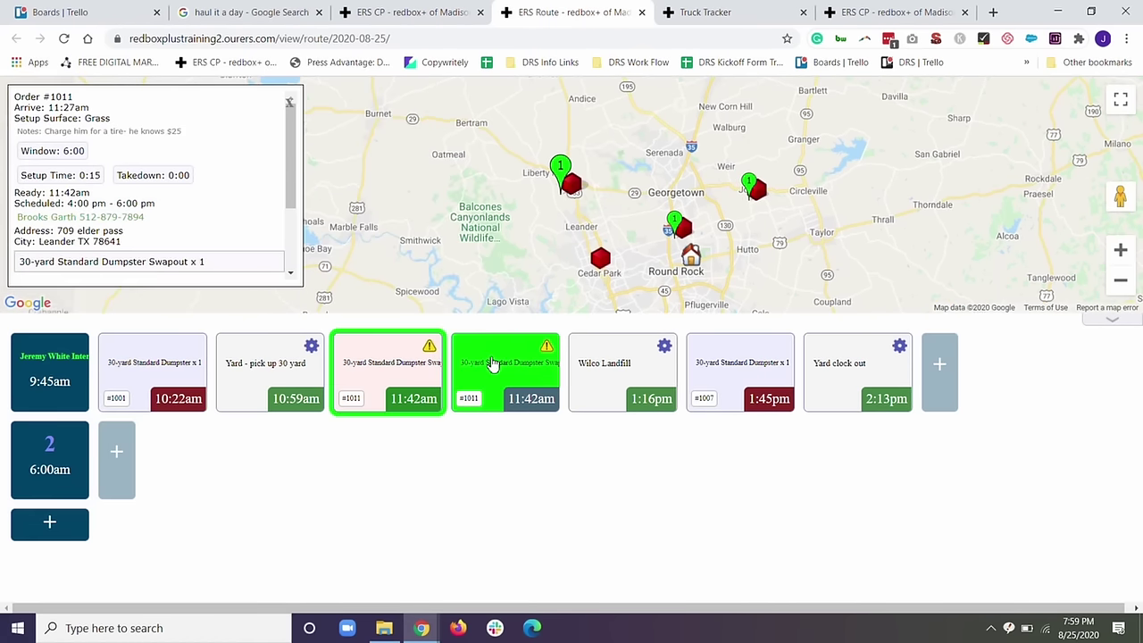
scroll(134, 218, down, 3)
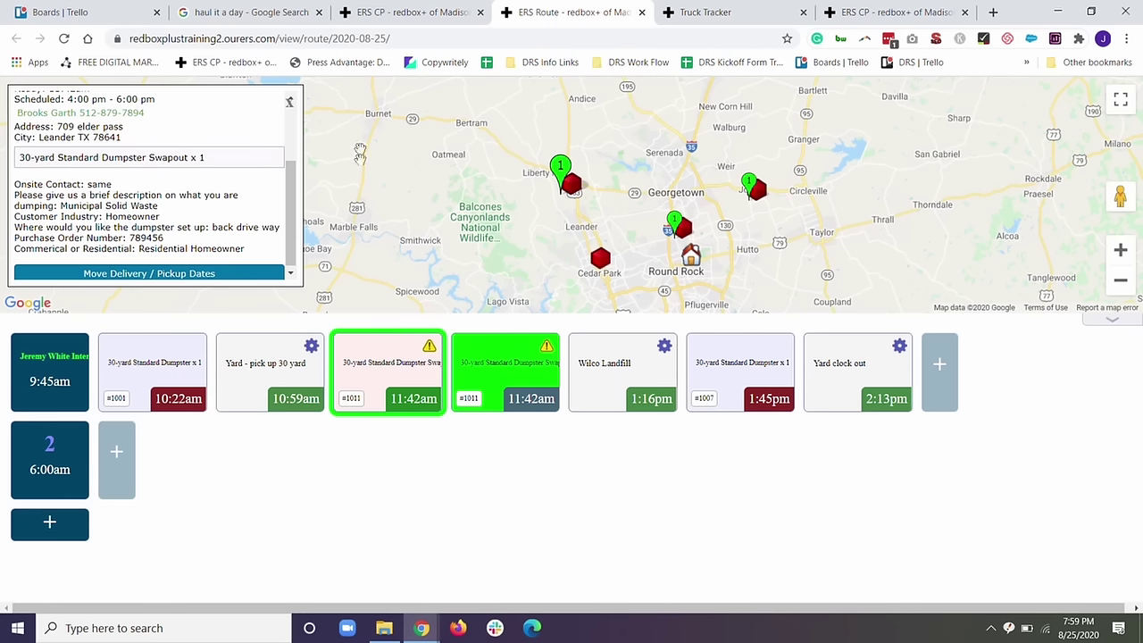
Close the order details and open the truck's full routed itinerary.
click(289, 103)
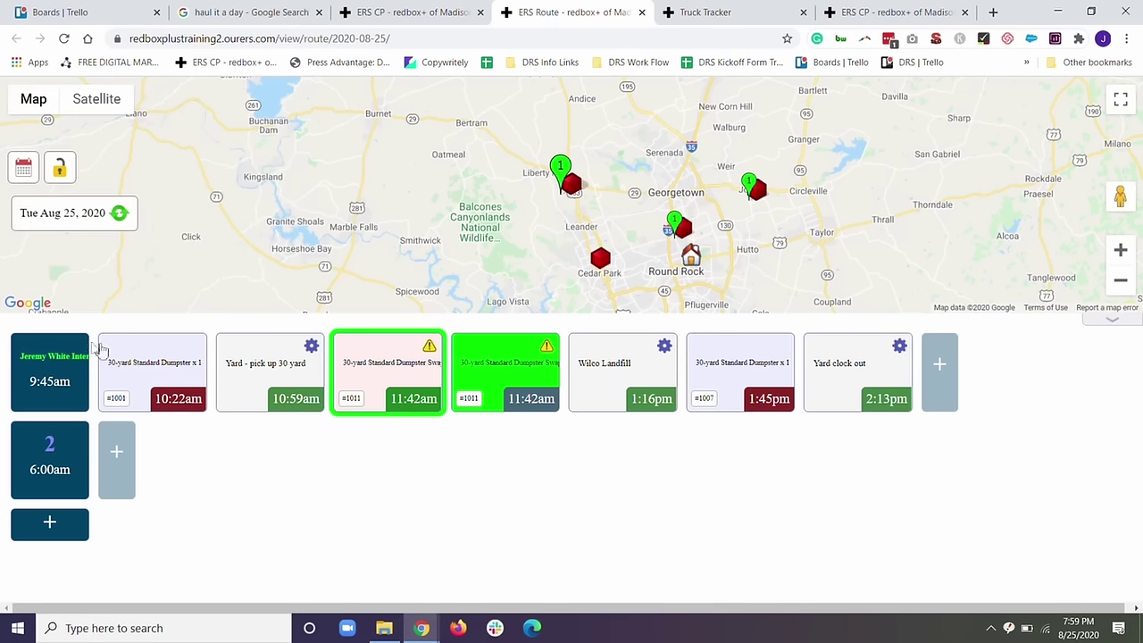
click(57, 359)
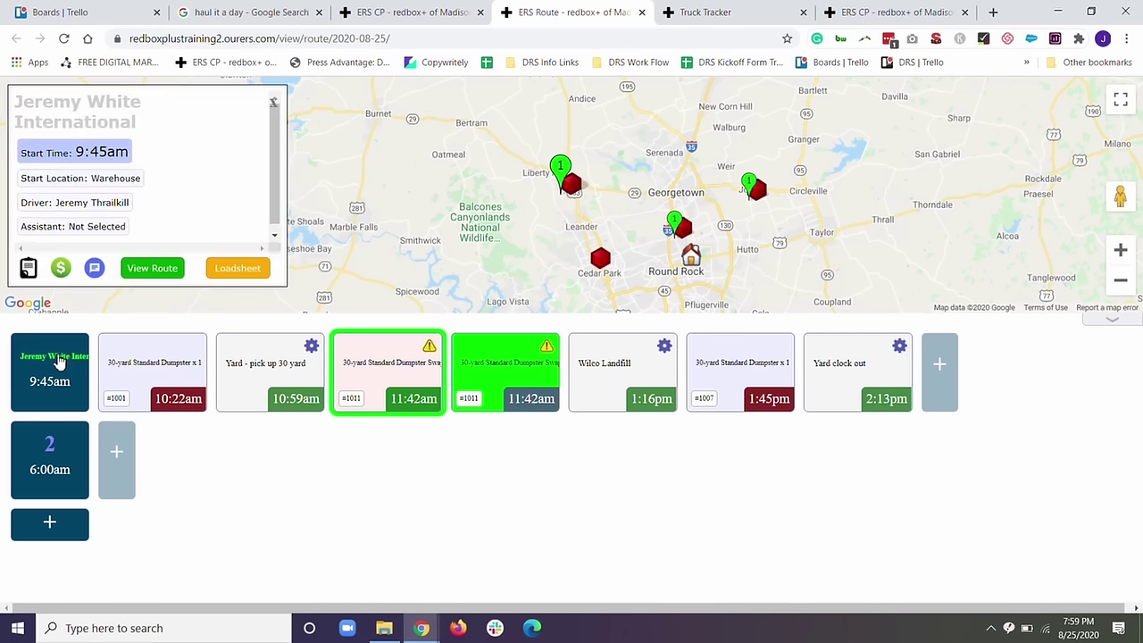
click(149, 268)
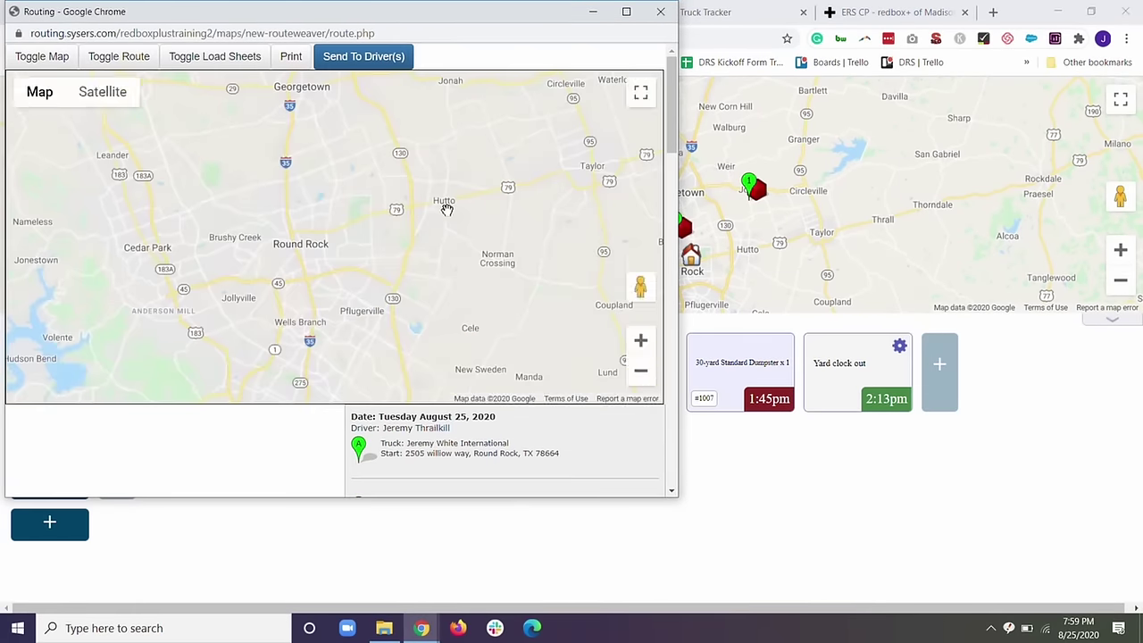
Review the directions and stops, noting the 2:13pm clock-out and the landfill's 1:00 time.
scroll(447, 213, down, 8)
scroll(450, 215, down, 10)
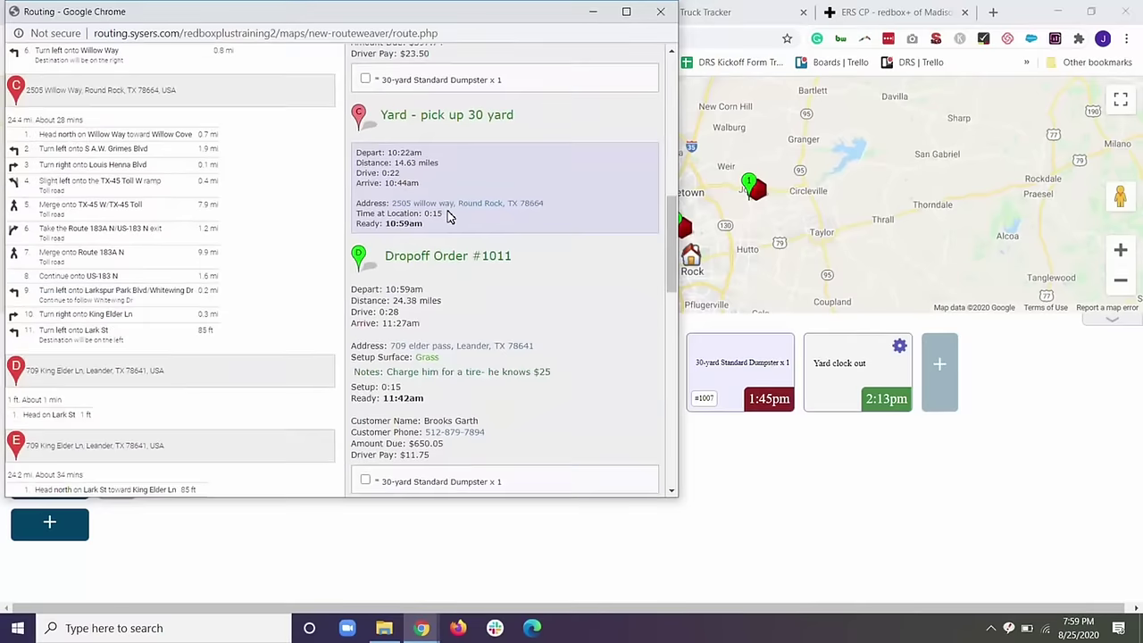
scroll(449, 215, down, 1)
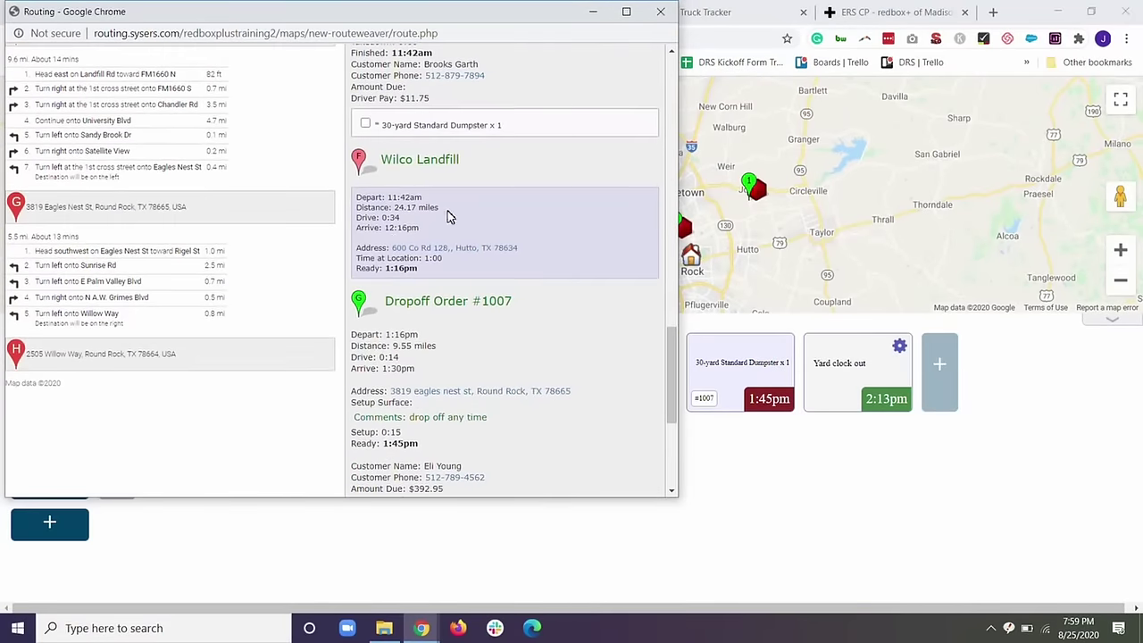
scroll(470, 371, down, 3)
scroll(471, 370, down, 3)
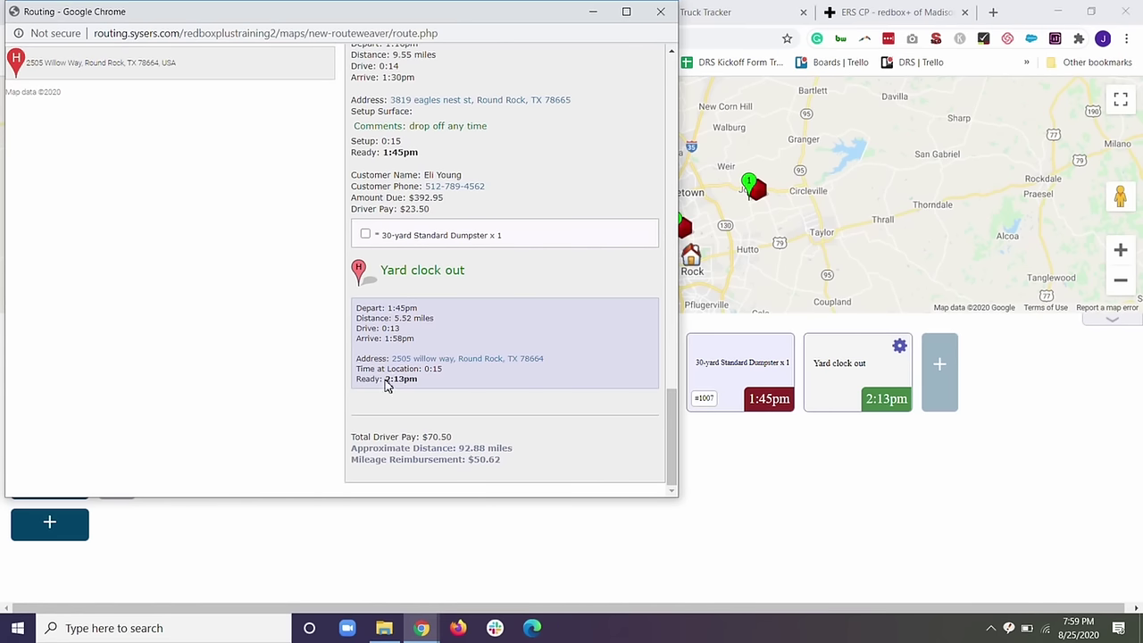
drag(402, 383, 412, 384)
drag(427, 373, 443, 376)
scroll(420, 269, up, 1)
scroll(397, 250, up, 2)
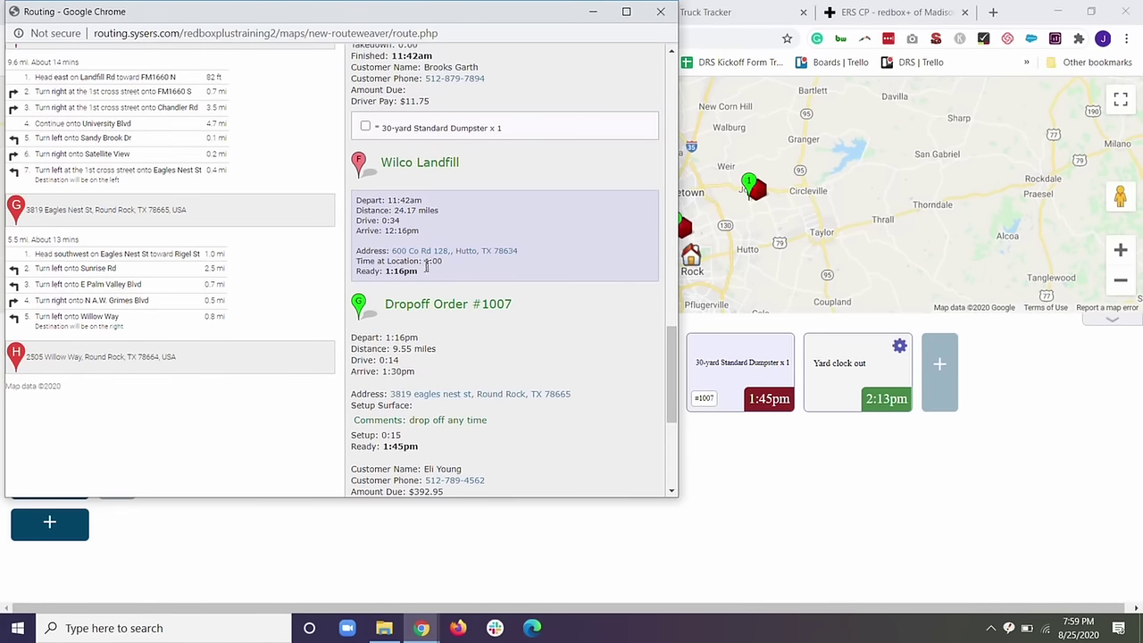
drag(429, 265, 451, 270)
Set the Wilco Landfill stop duration to 1:15.
click(594, 15)
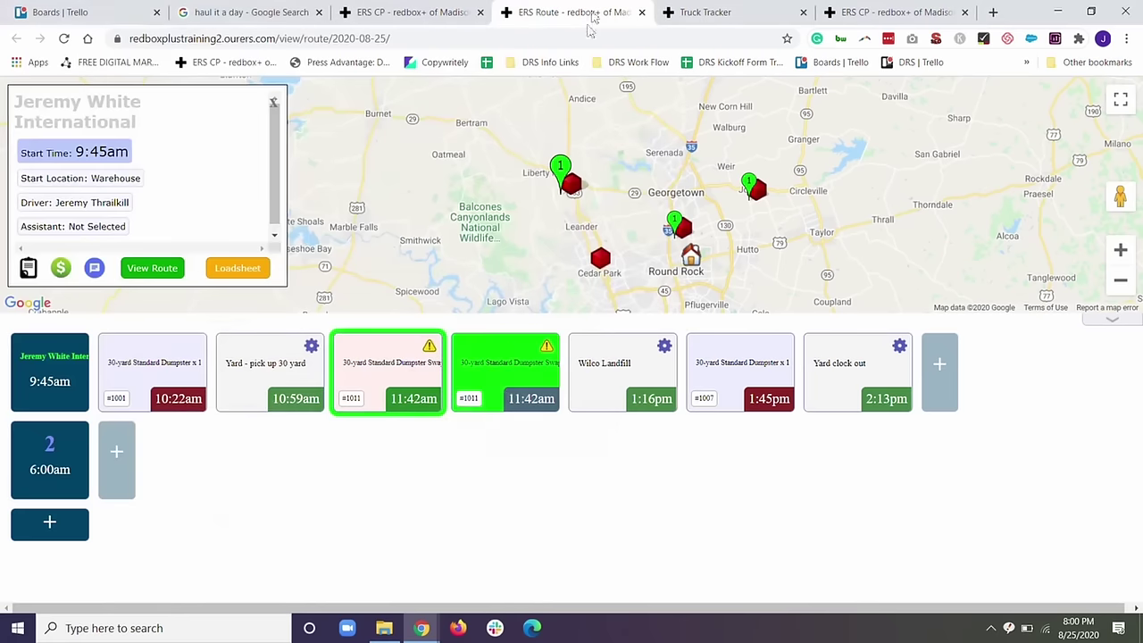
click(612, 362)
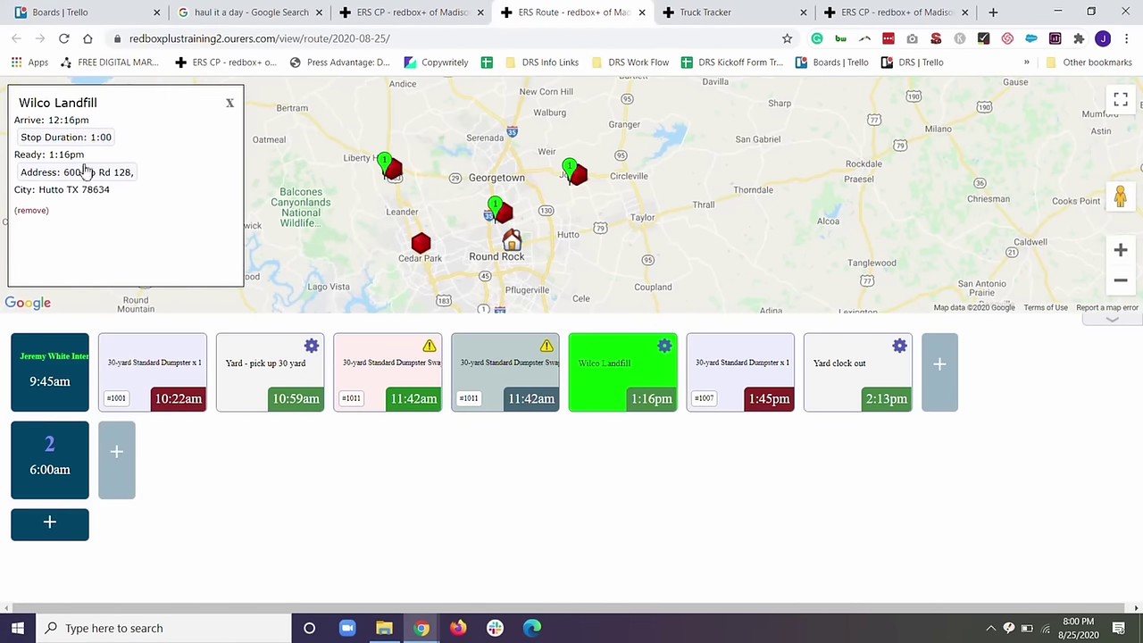
click(106, 139)
click(106, 139)
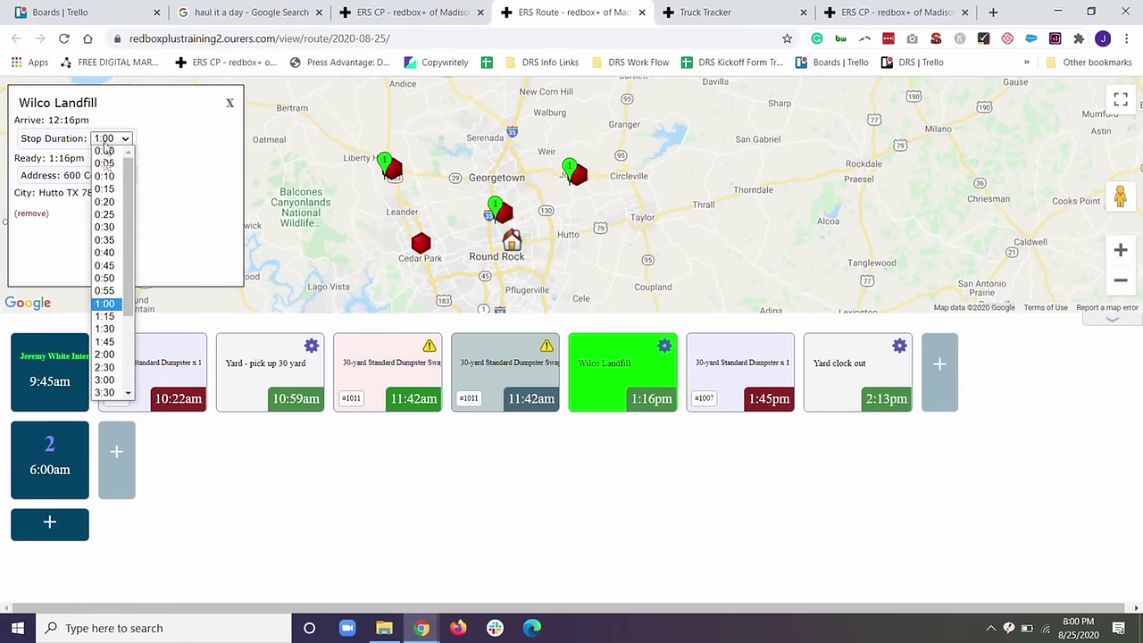
click(103, 304)
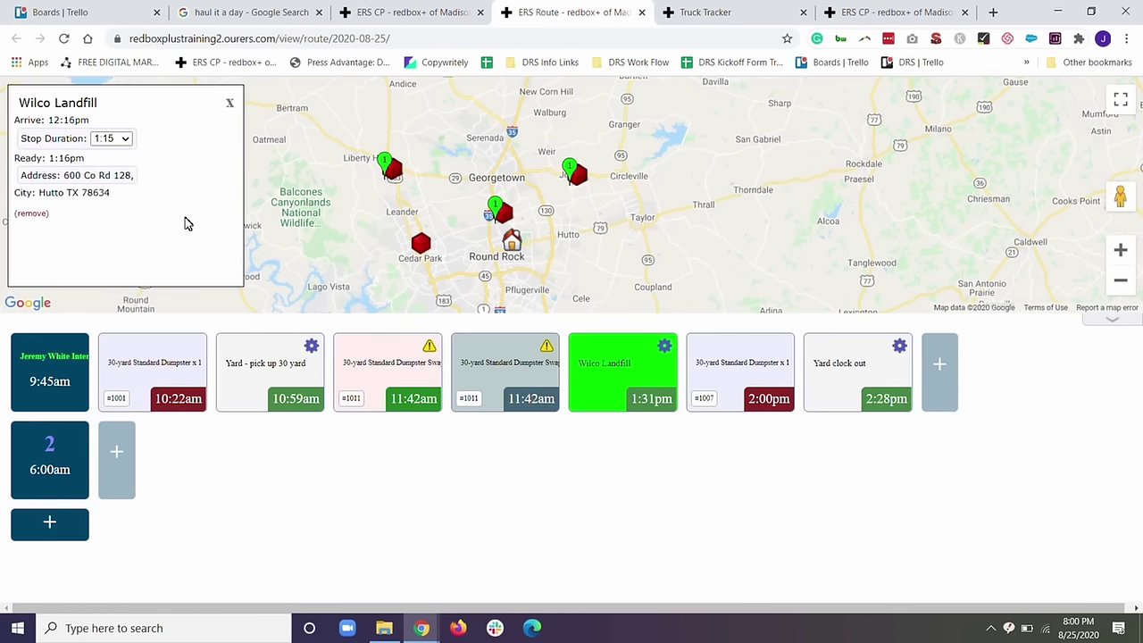
click(230, 103)
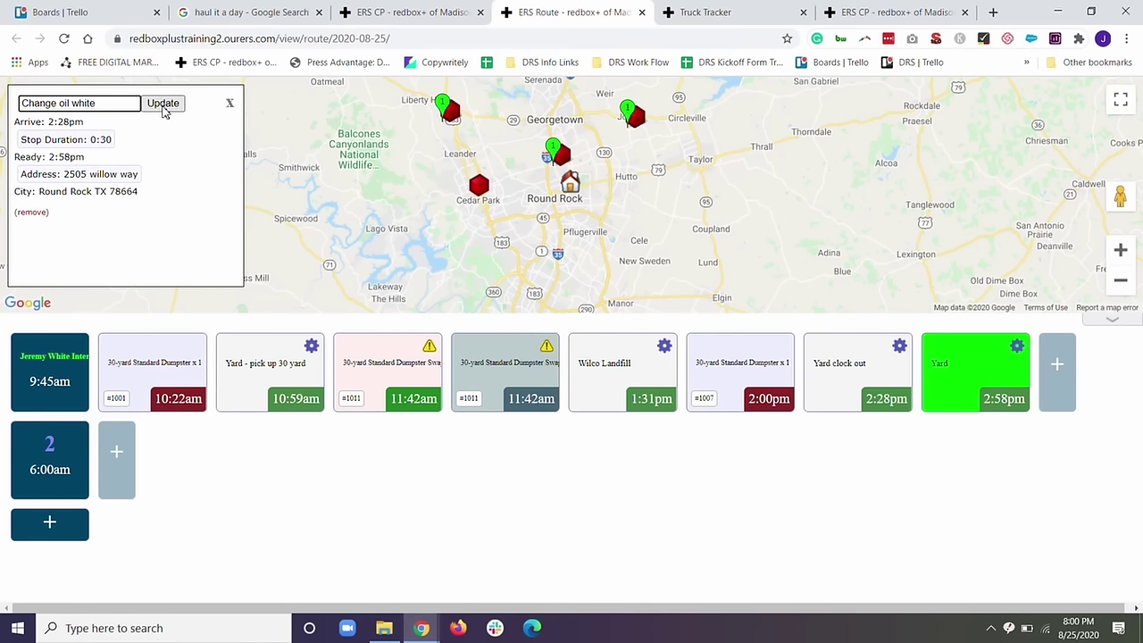
Rename the trial Yard stop to 'Change oil white', then delete it from the route.
click(162, 104)
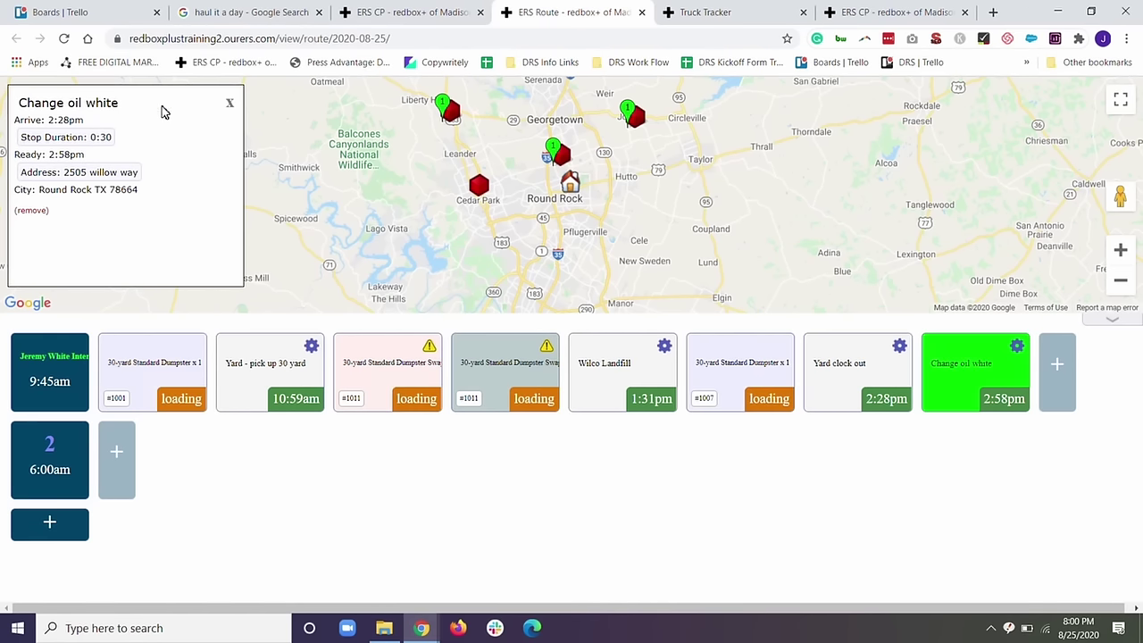
click(230, 103)
click(948, 393)
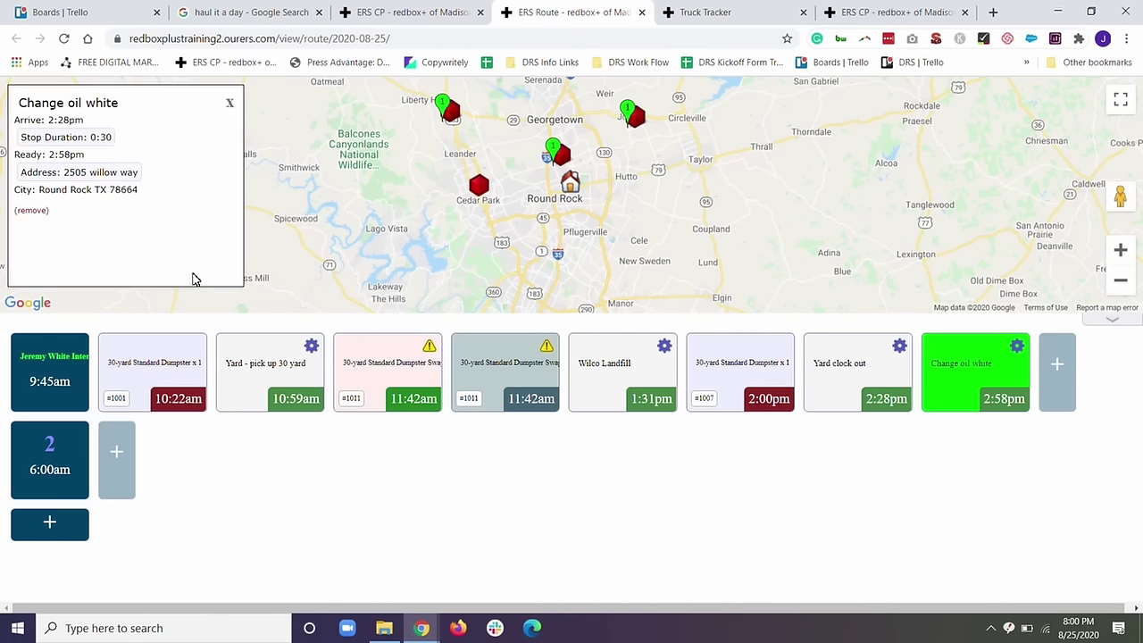
click(33, 211)
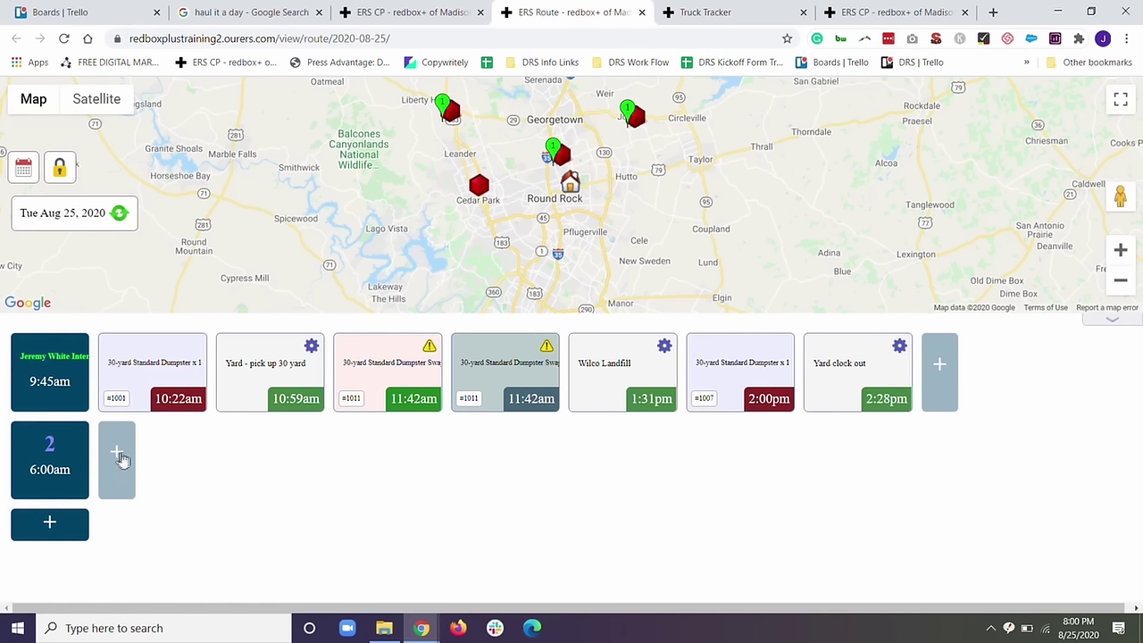
Send the Aug 25 truck route from its itinerary to the driver, confirmed as Id #39.
click(59, 364)
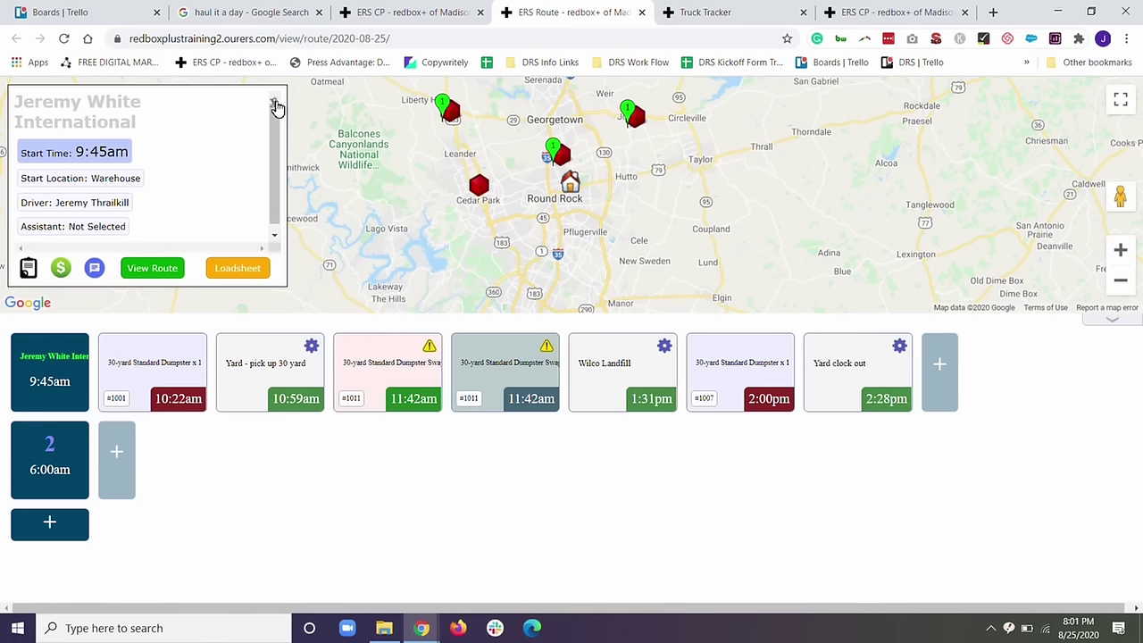
click(275, 103)
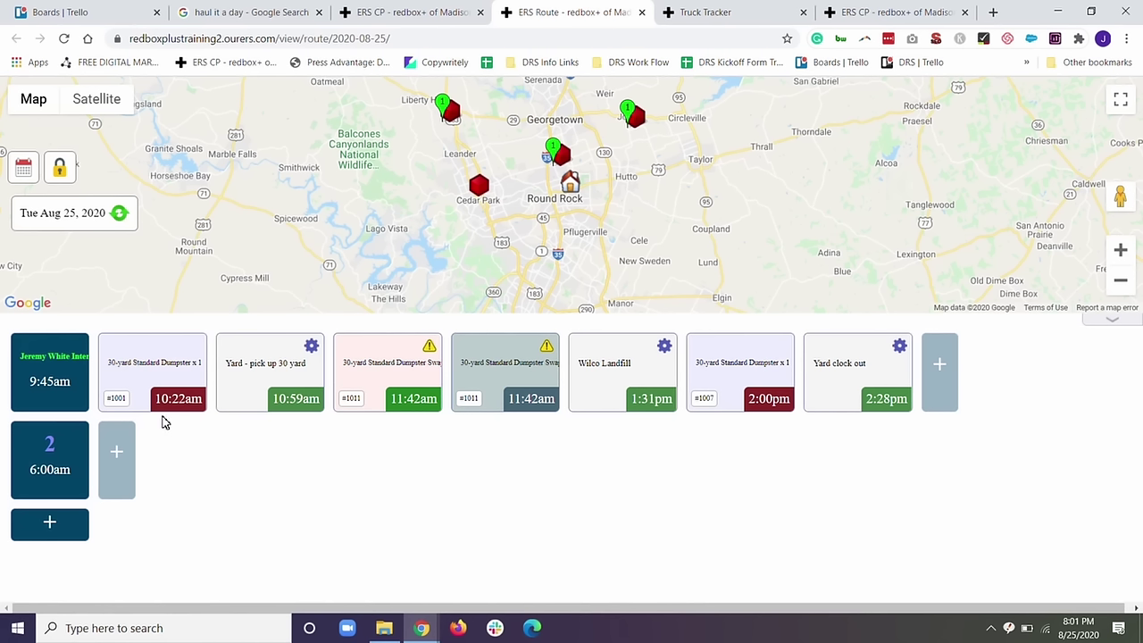
click(50, 366)
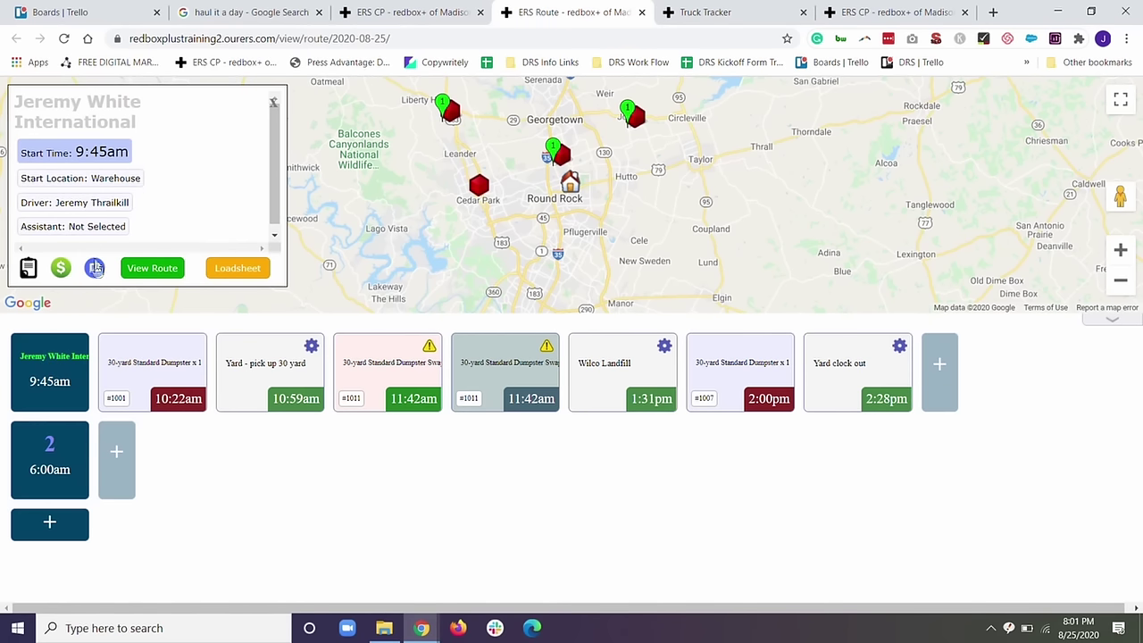
click(132, 270)
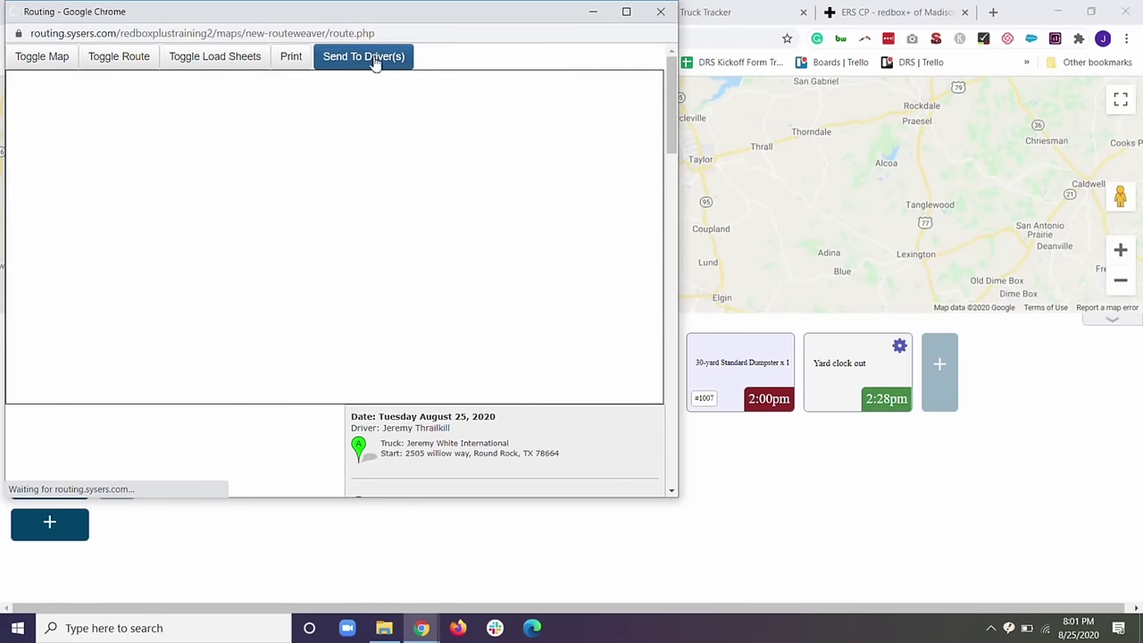
click(375, 59)
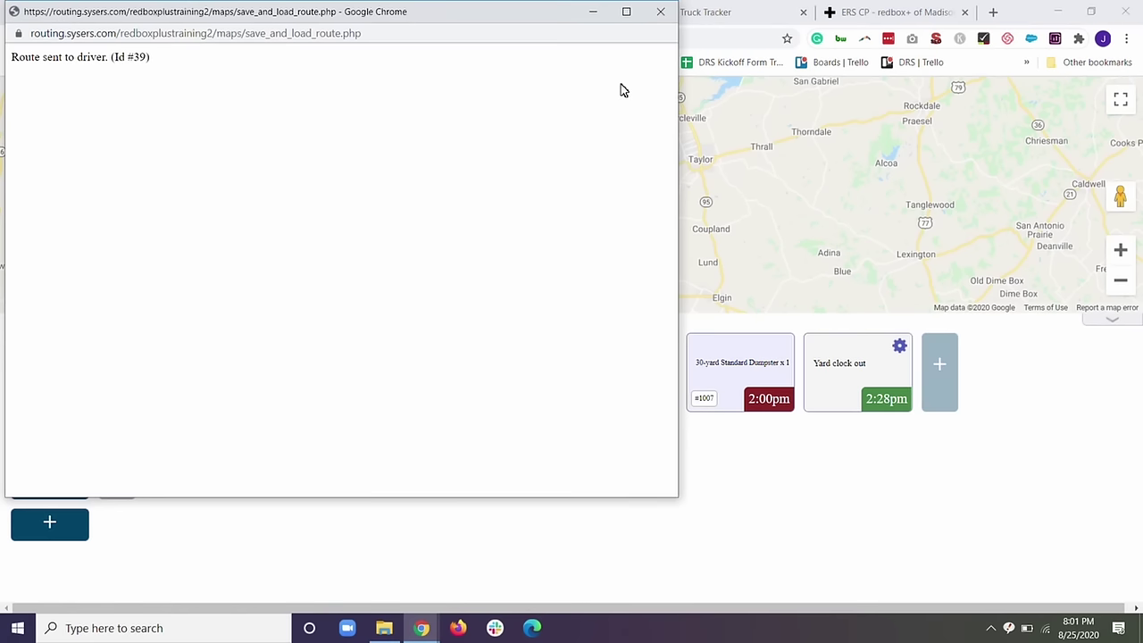
click(597, 16)
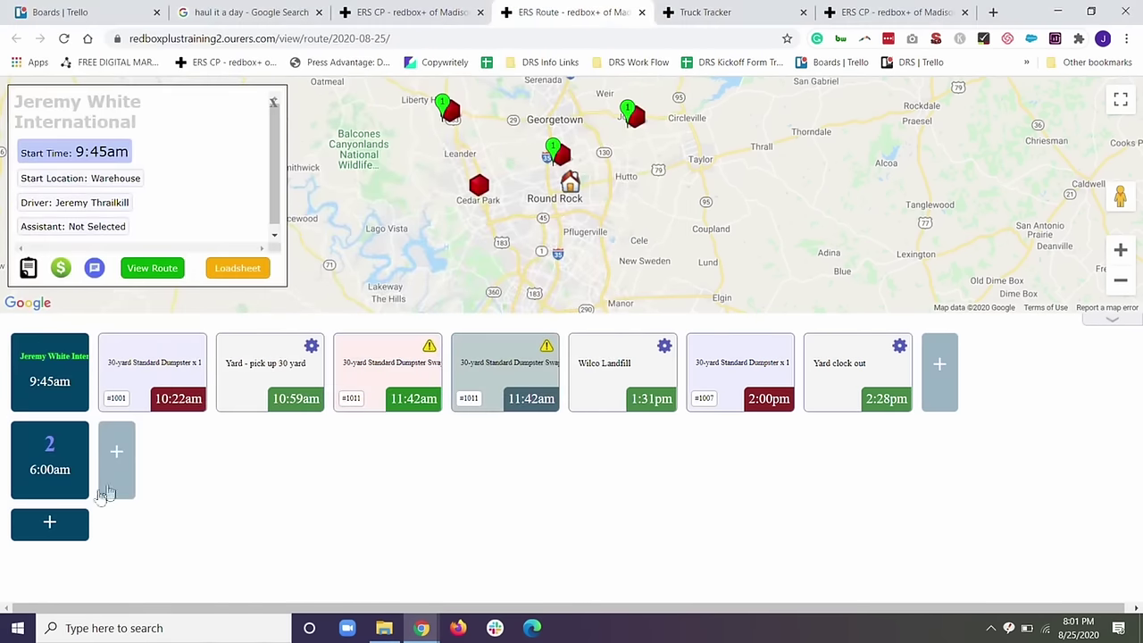
click(28, 261)
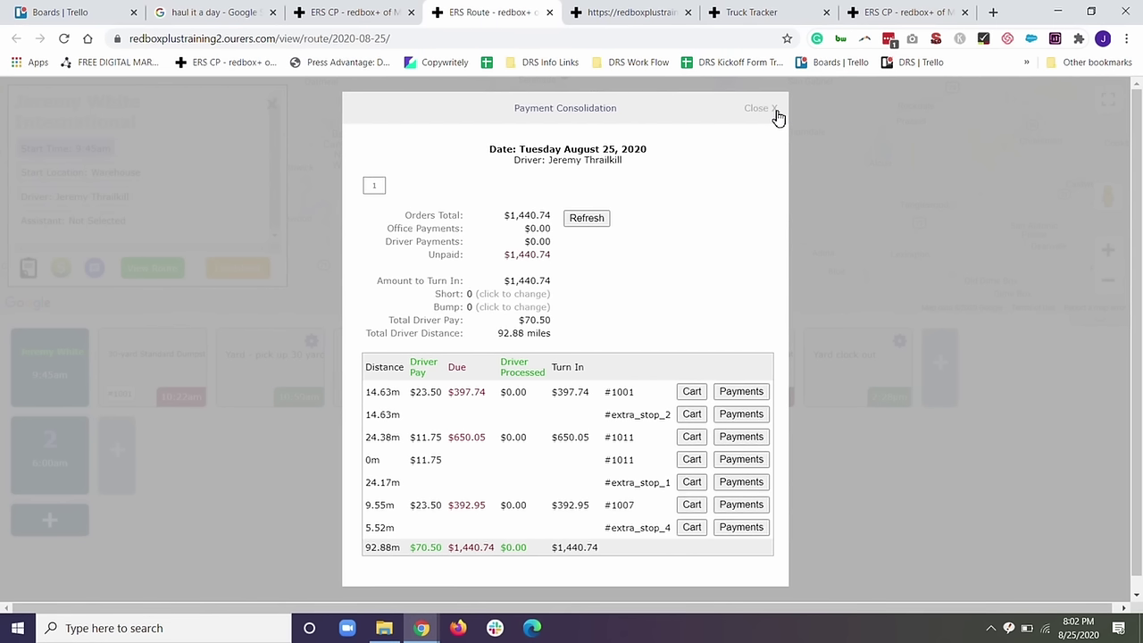
click(775, 108)
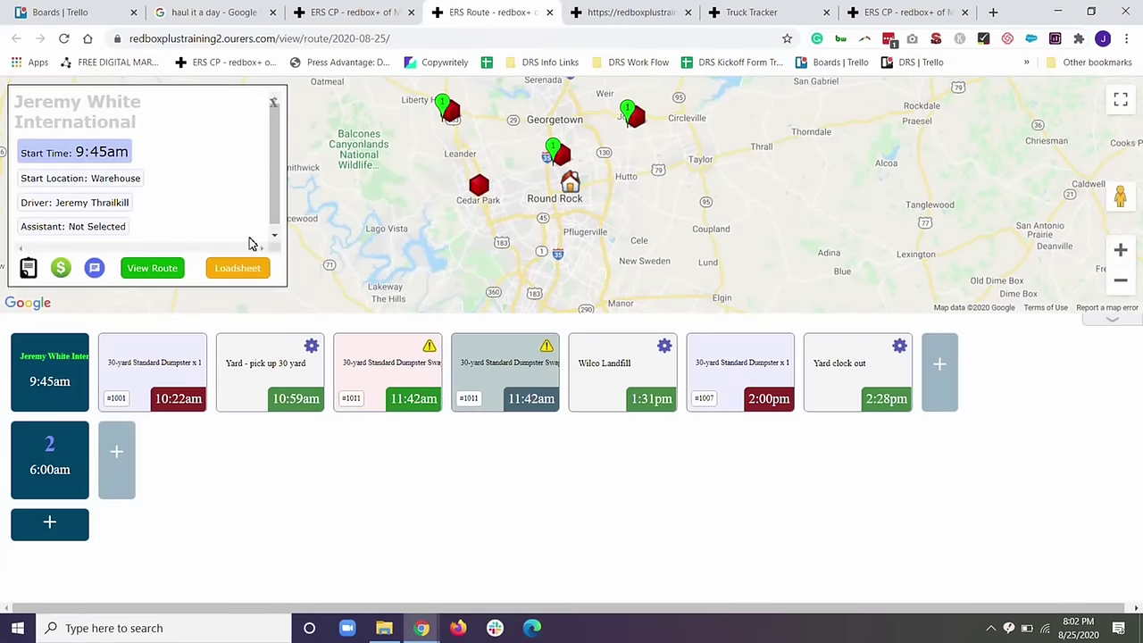
click(95, 270)
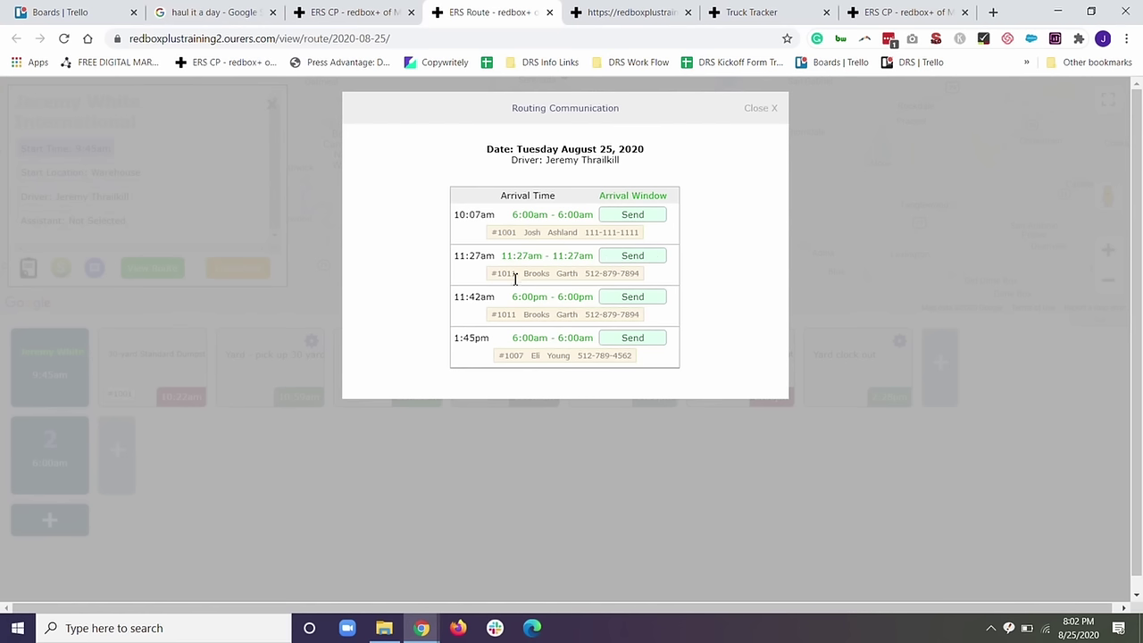
drag(514, 274, 591, 274)
click(764, 110)
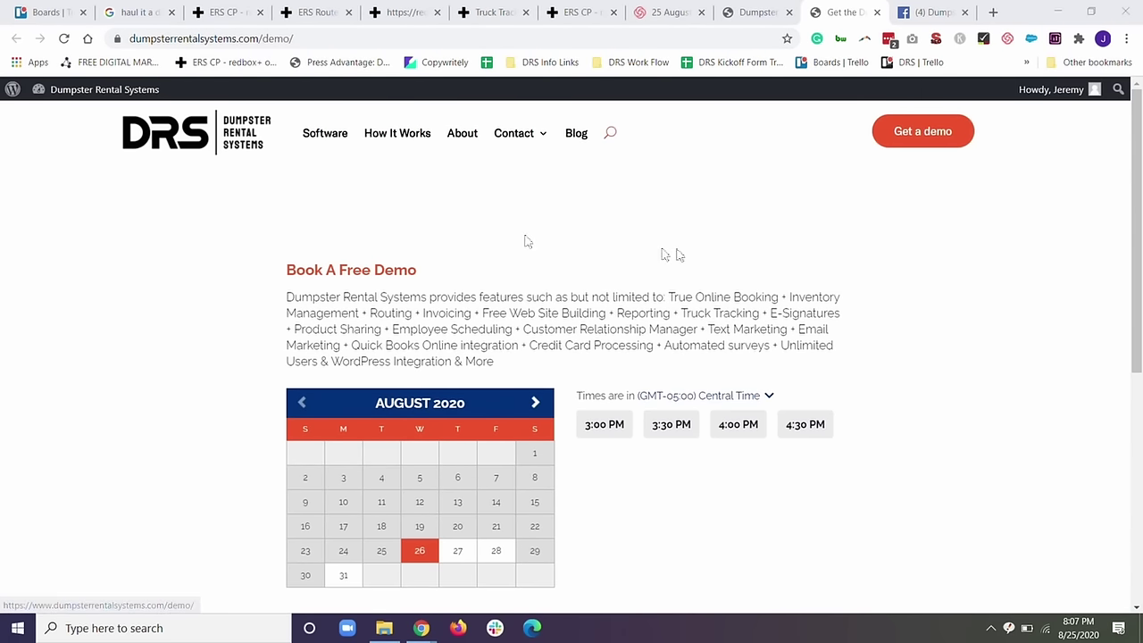
Scroll down to the August 2020 demo calendar with 3:00–4:30 PM Central time slots.
scroll(412, 303, down, 1)
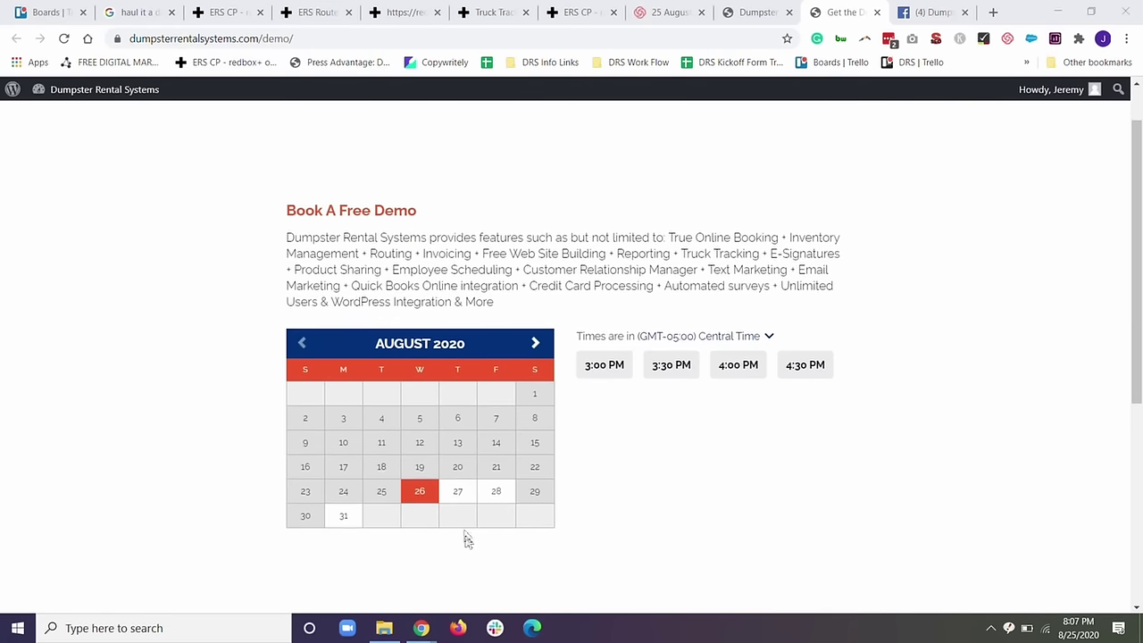